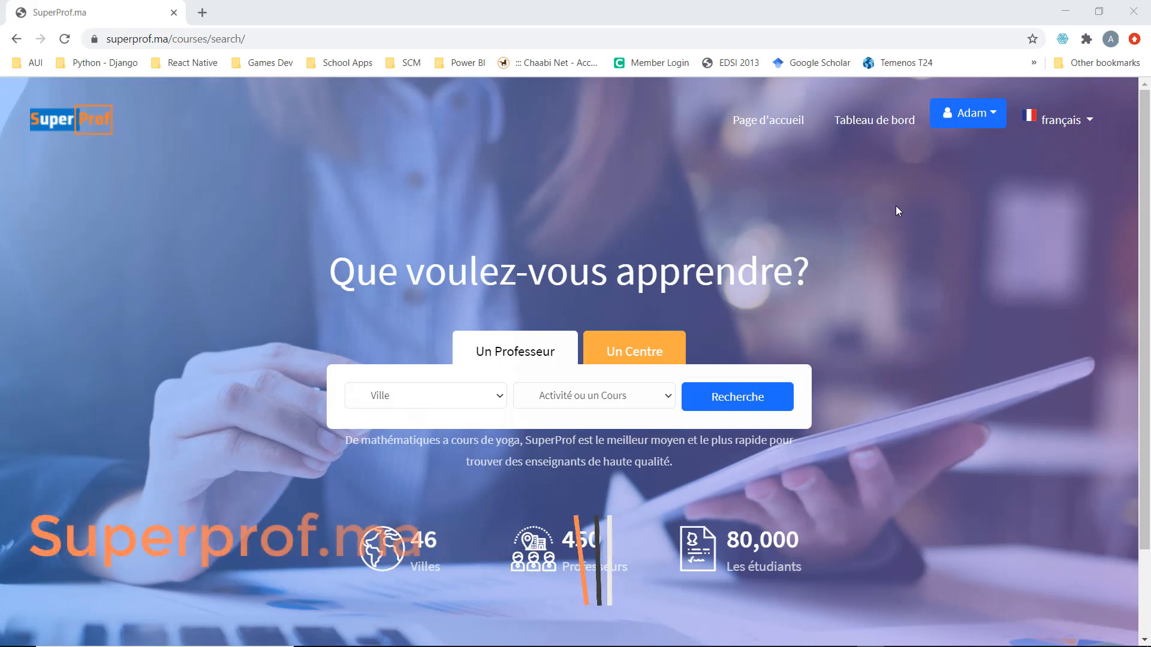
Open the teacher's course list and start creating a new document for the Algebre course
click(882, 133)
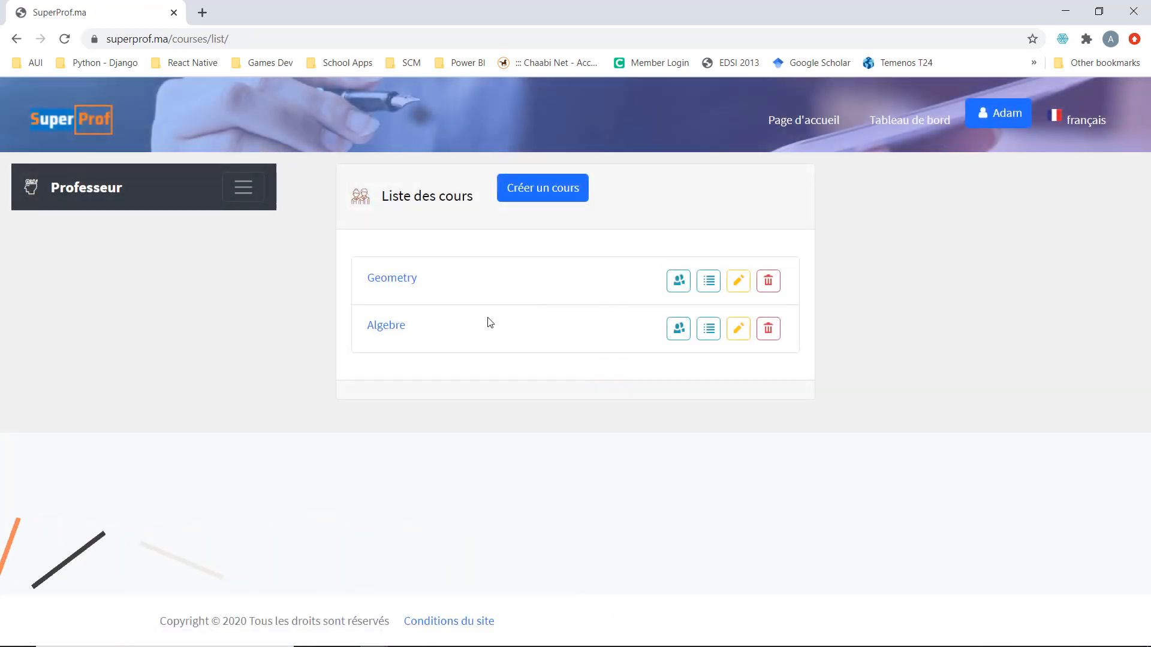
click(707, 336)
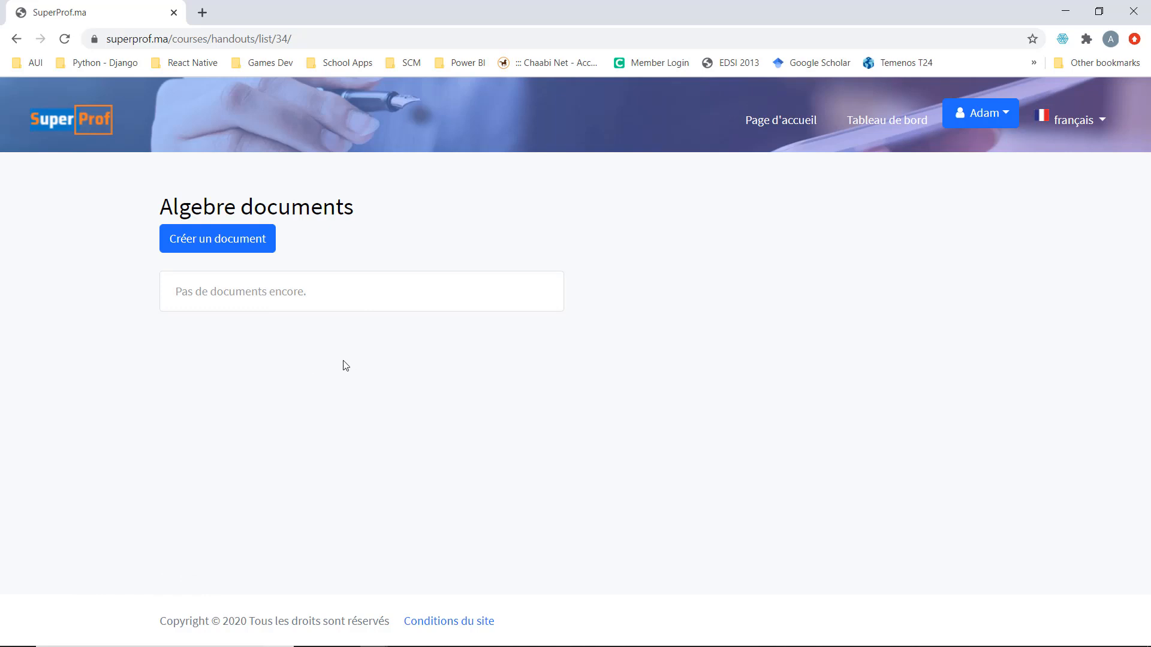
click(210, 249)
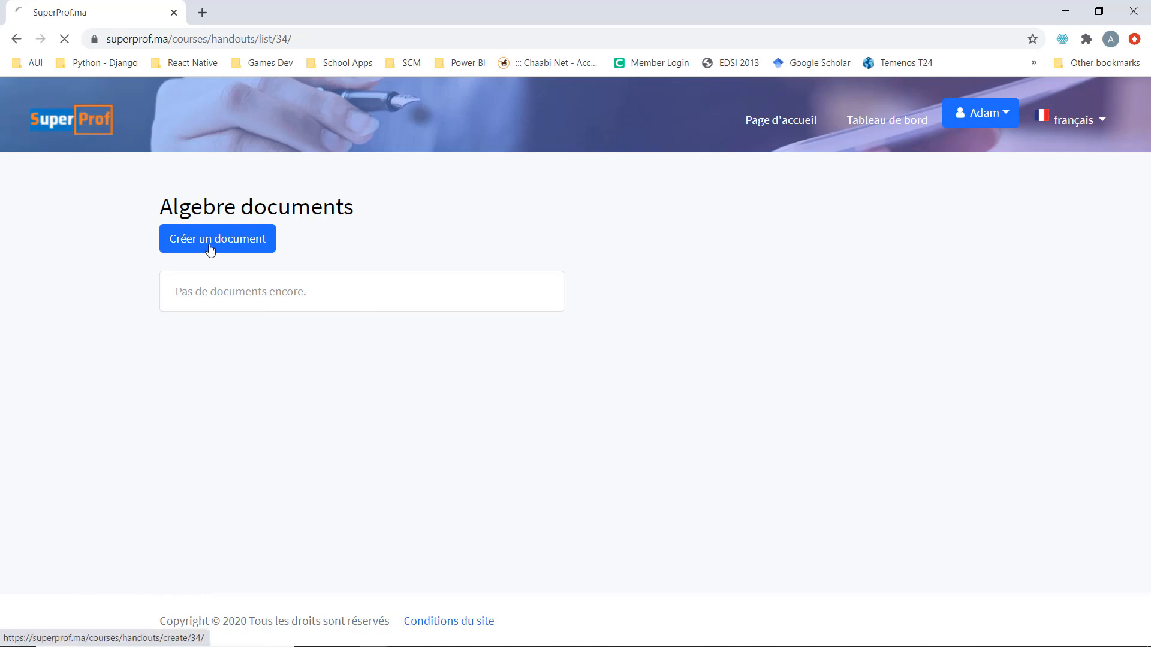
Name the new document "Chapitre 1" and assign it to the Lessons section
click(242, 300)
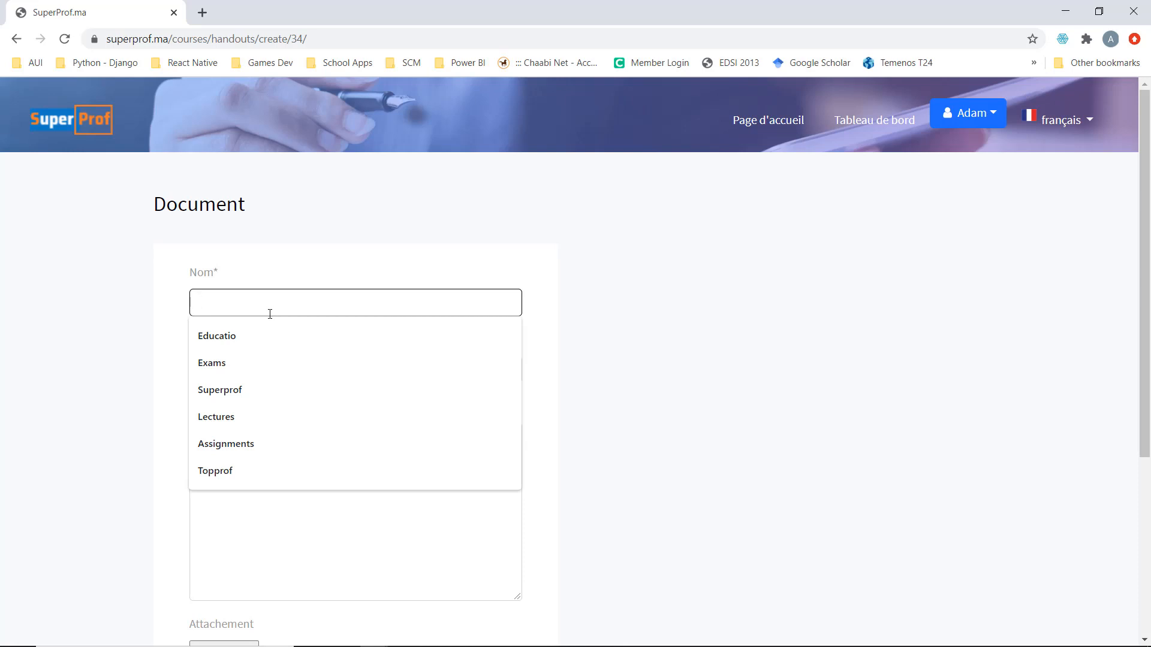
text(Chap)
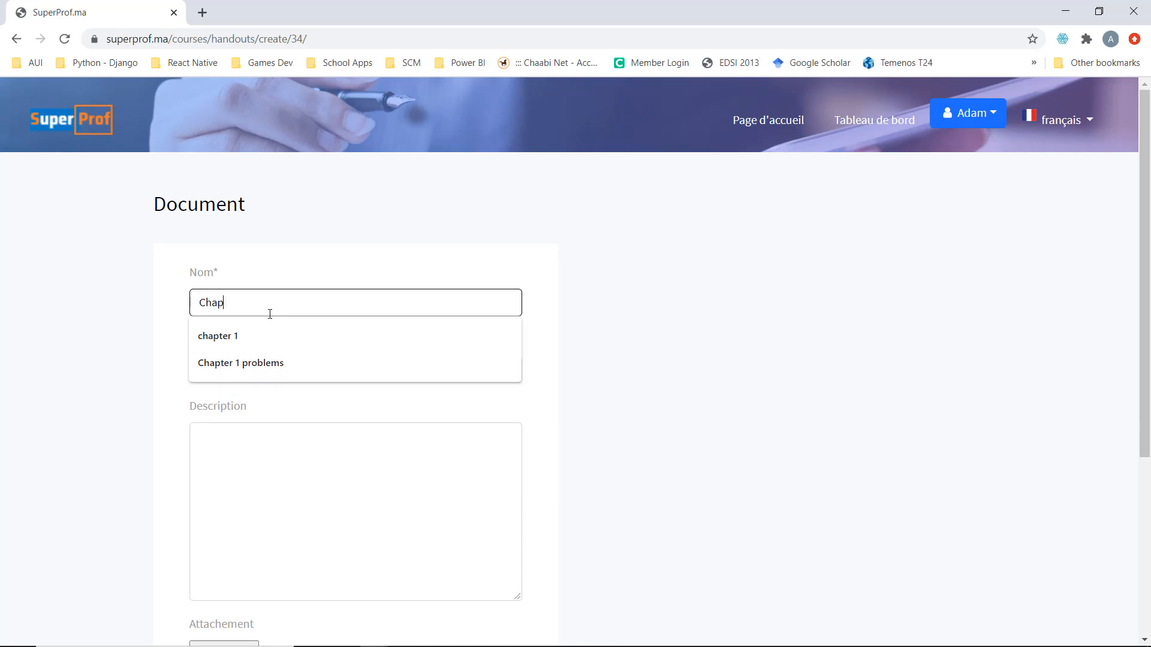
text(iter)
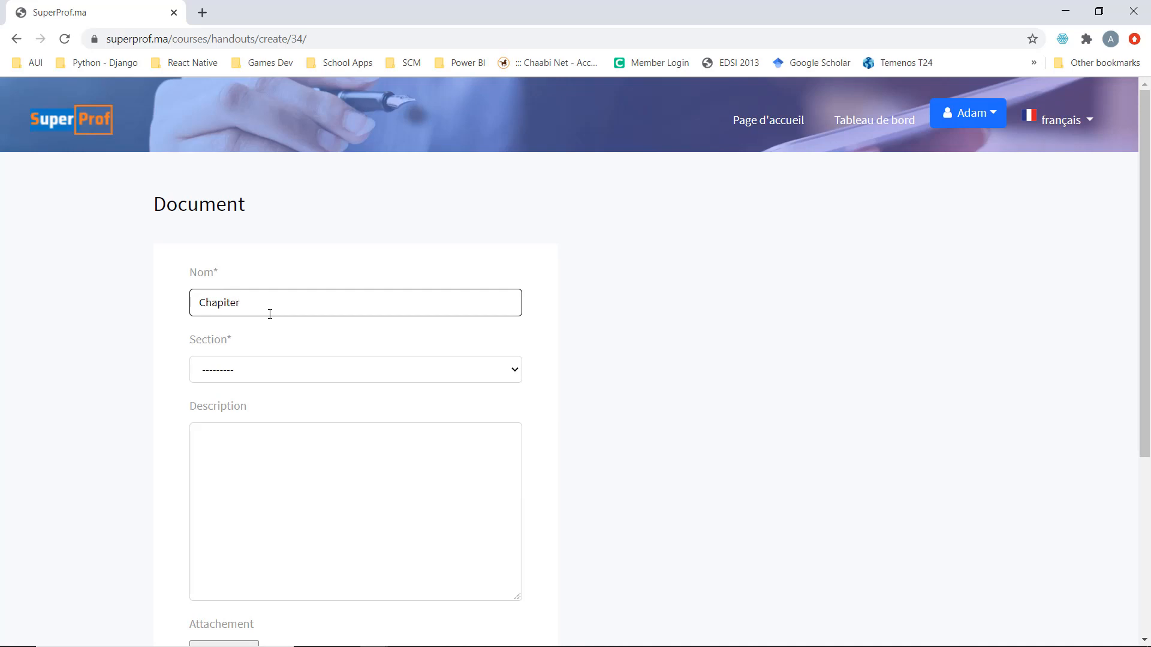
key(BackSpace)
key(BackSpace)
text(re 1)
click(278, 370)
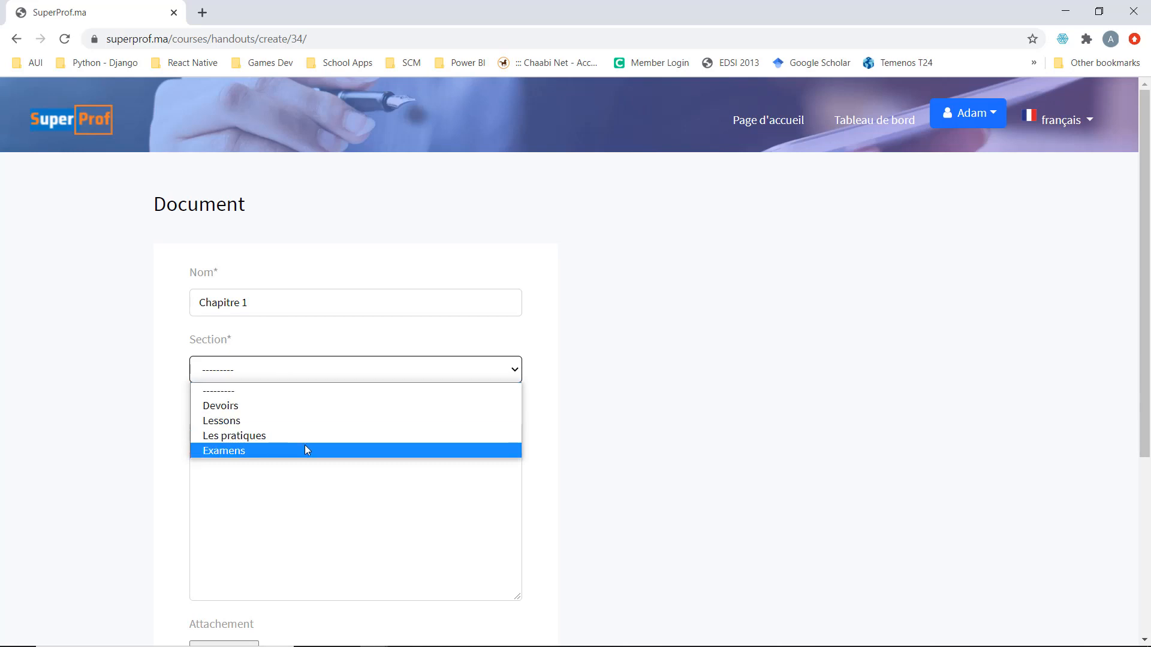
click(301, 422)
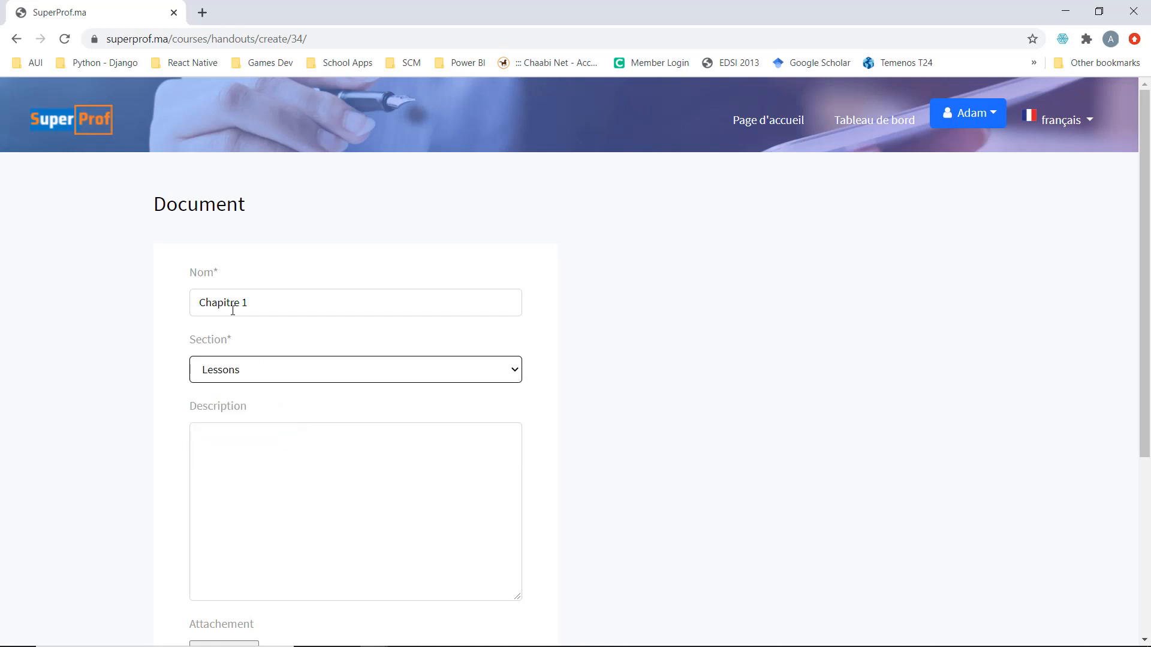
Change the document's name to "Lecon 1"
double_click(225, 303)
text(L1)
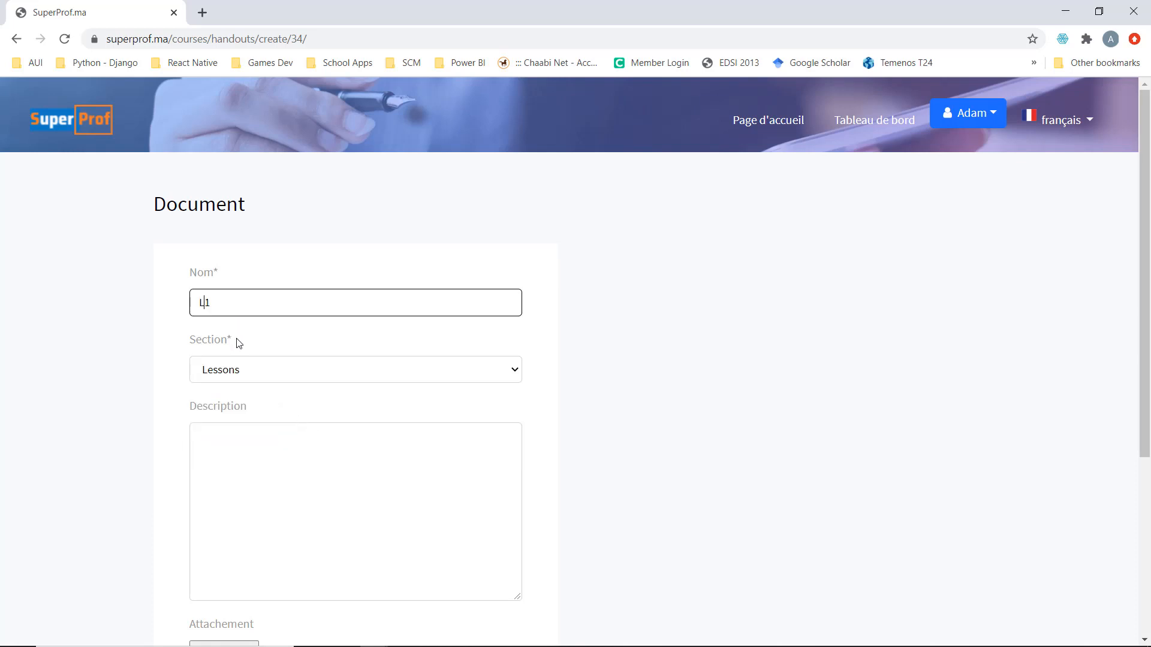
text(esson)
key(BackSpace)
key(BackSpace)
key(BackSpace)
key(BackSpace)
text(çon)
Enter the description "La premiere lecon a voire avant la premiere classe"
click(274, 462)
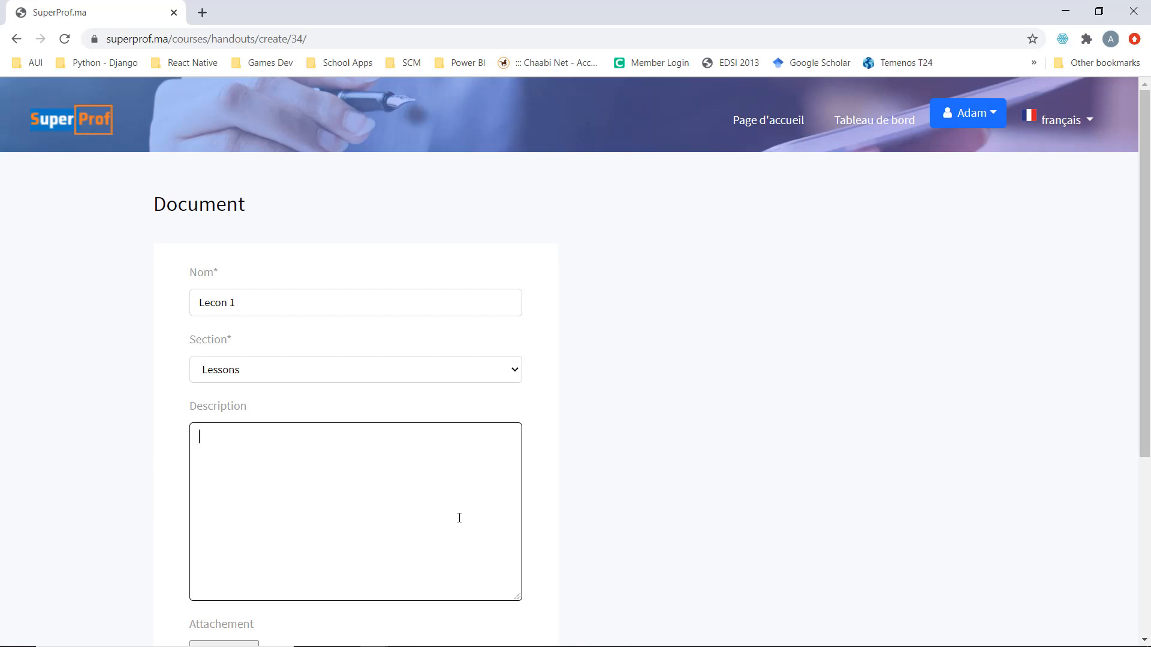
text(La premiee lecon)
key(Left)
text(r)
key(Right)
key(Right)
text(a voire)
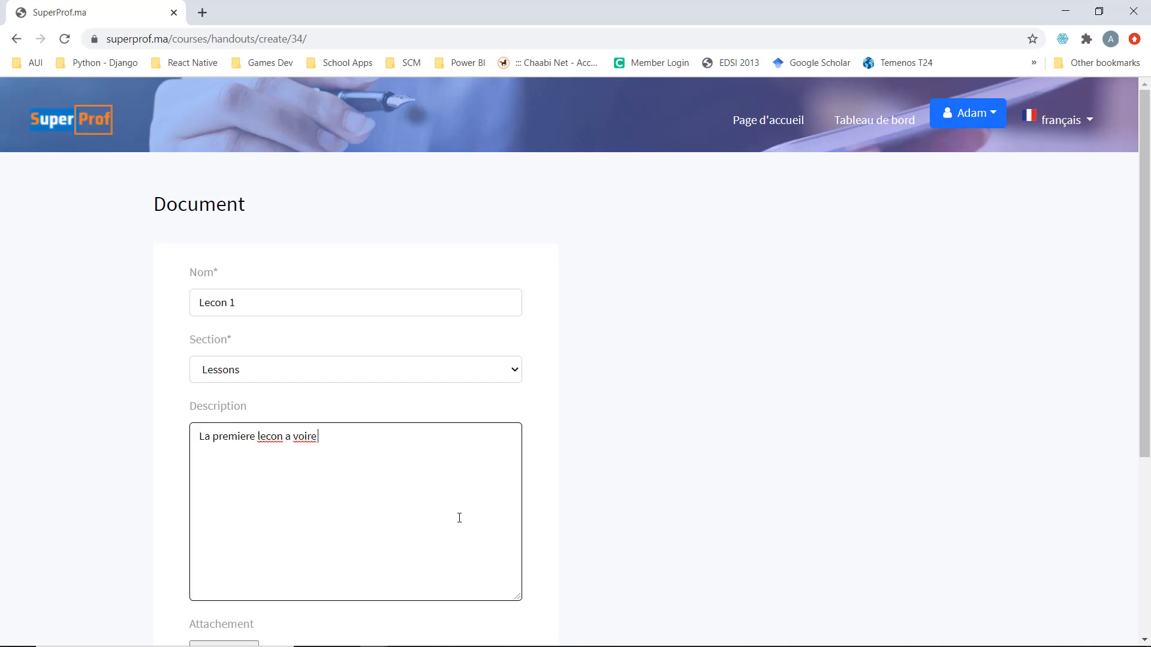
text( avant la proemiere classe)
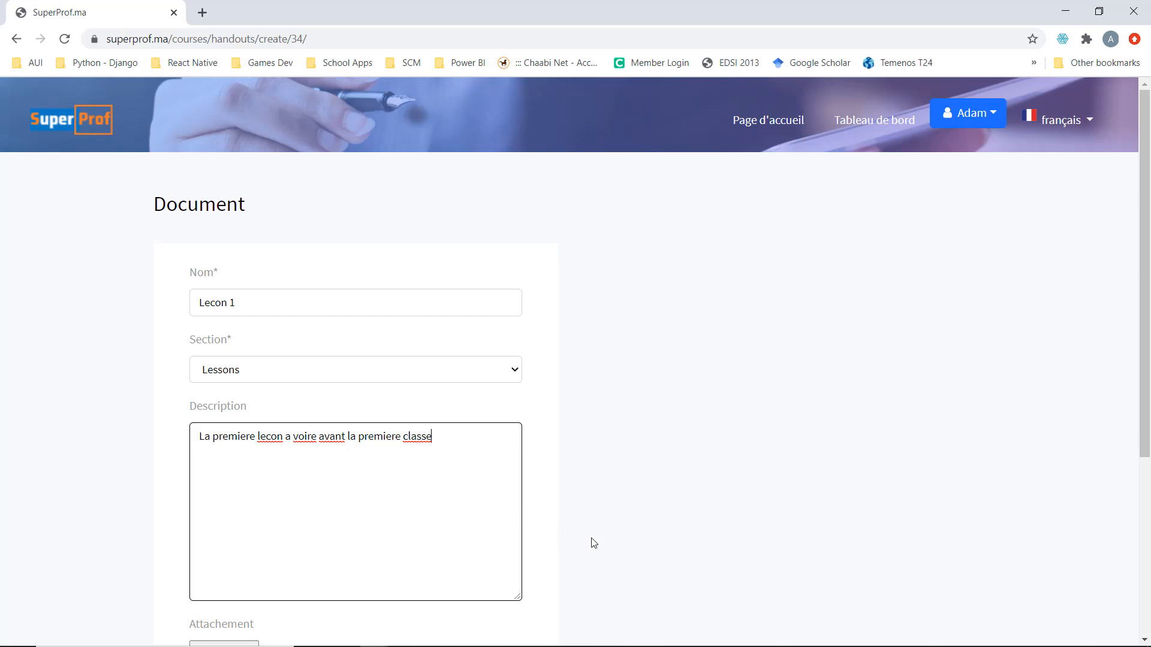
Attach the image sindibad2.jpg from the Casablanca folder to the document
scroll(601, 469, down, 1)
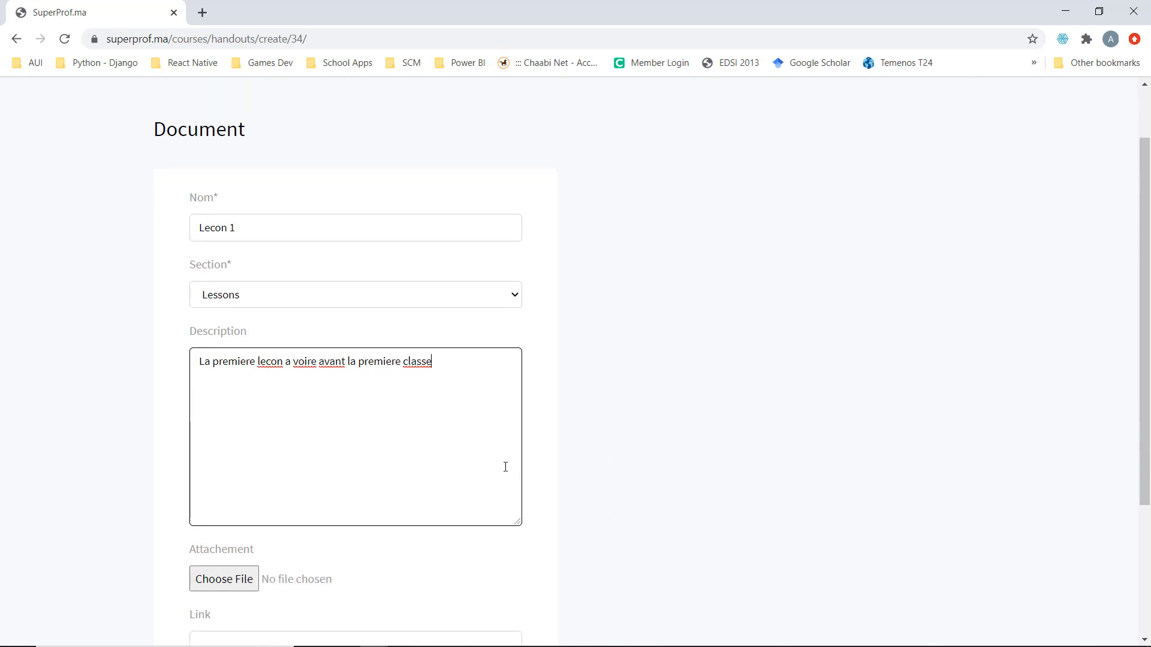
scroll(503, 465, down, 1)
scroll(457, 515, down, 1)
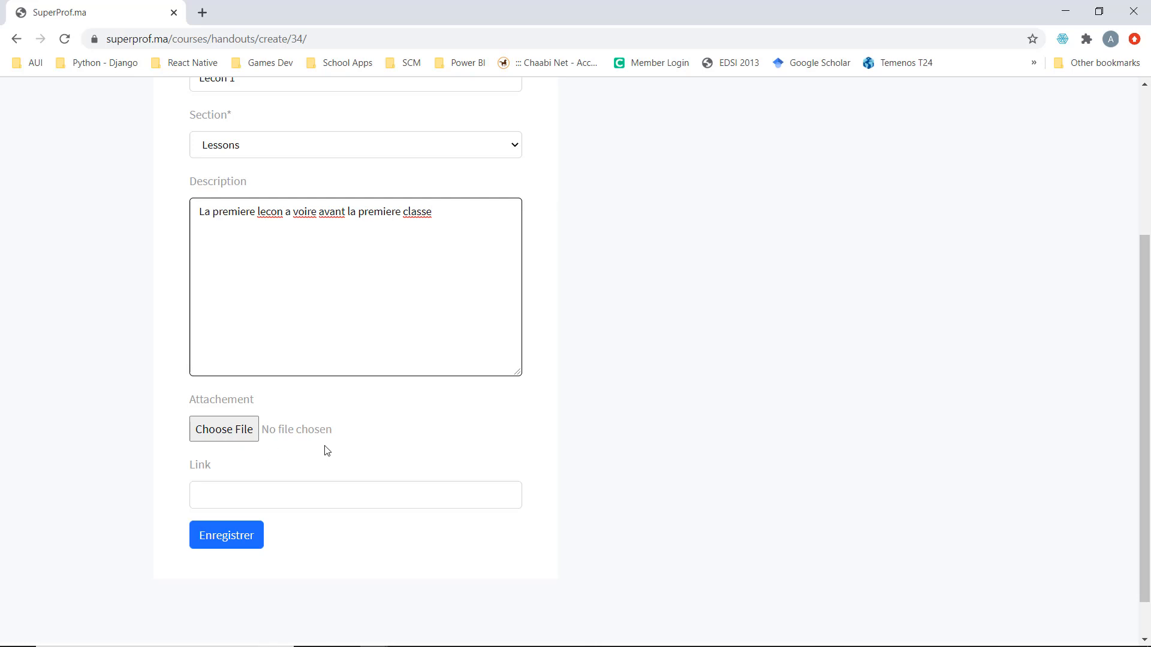
click(243, 436)
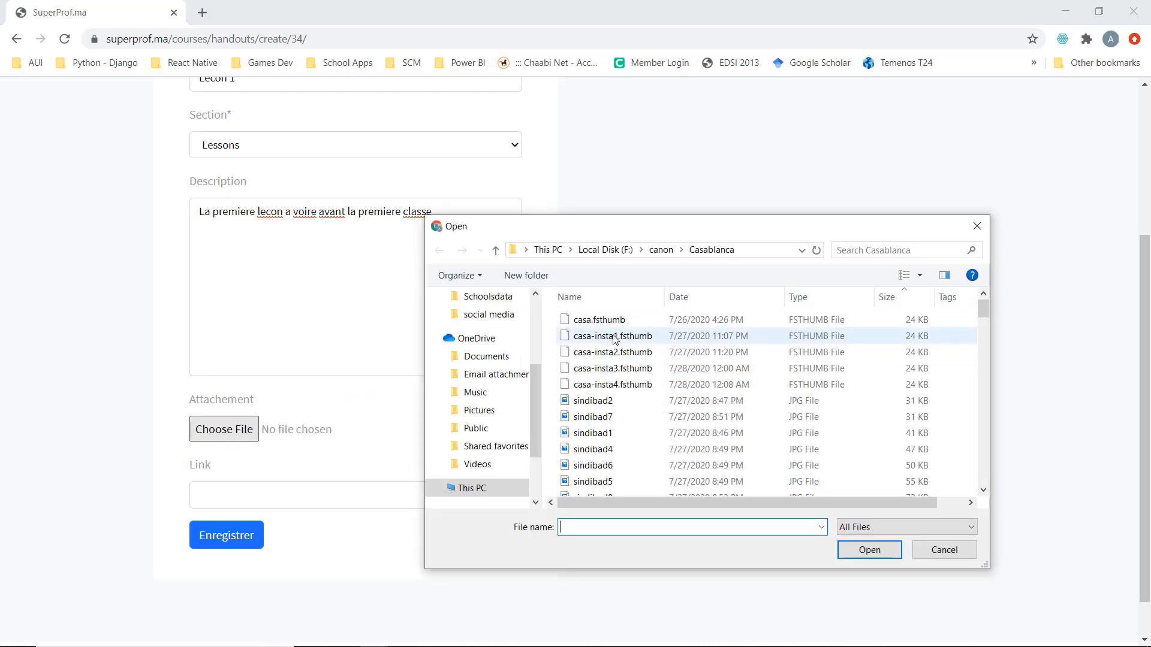
double_click(612, 405)
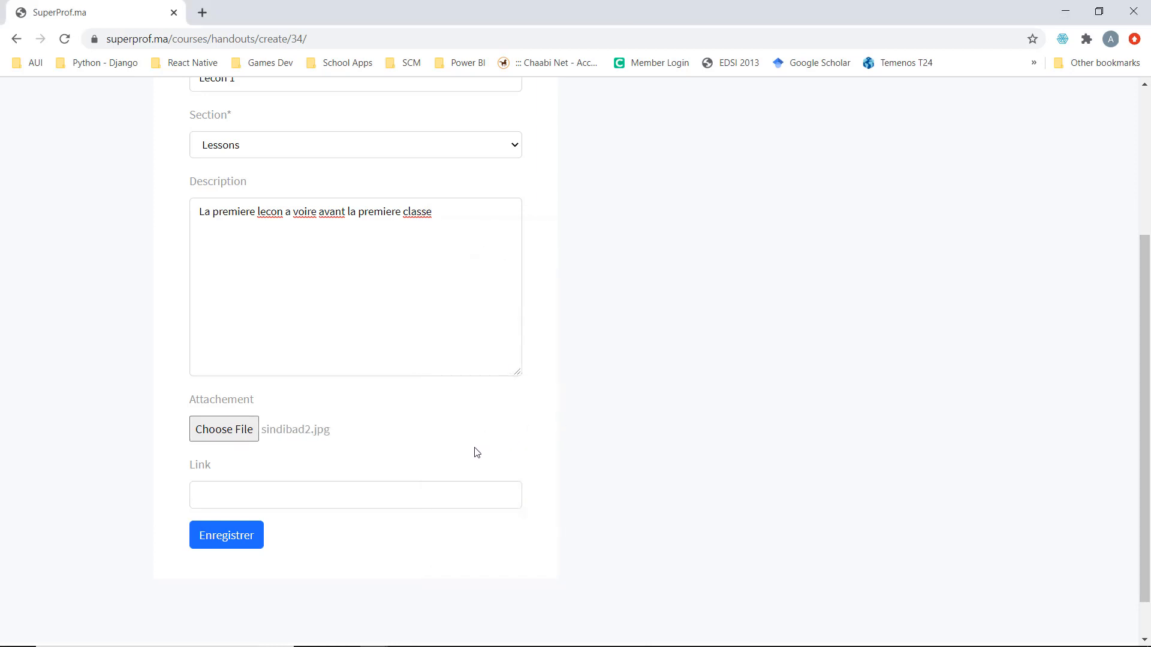
click(407, 486)
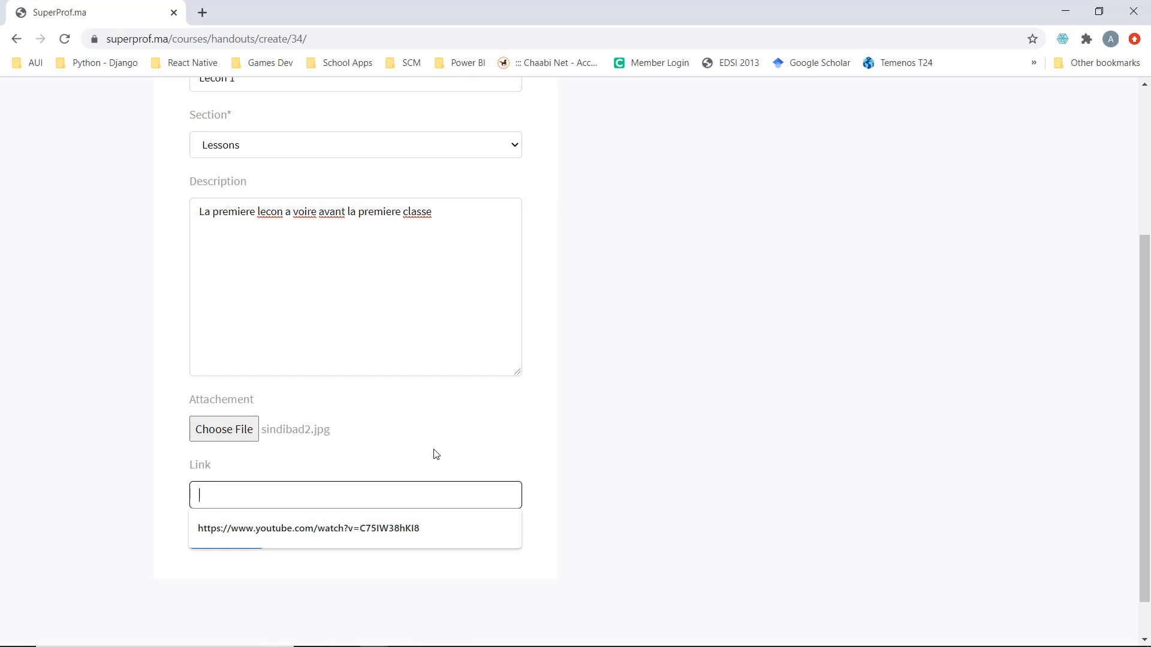
click(373, 530)
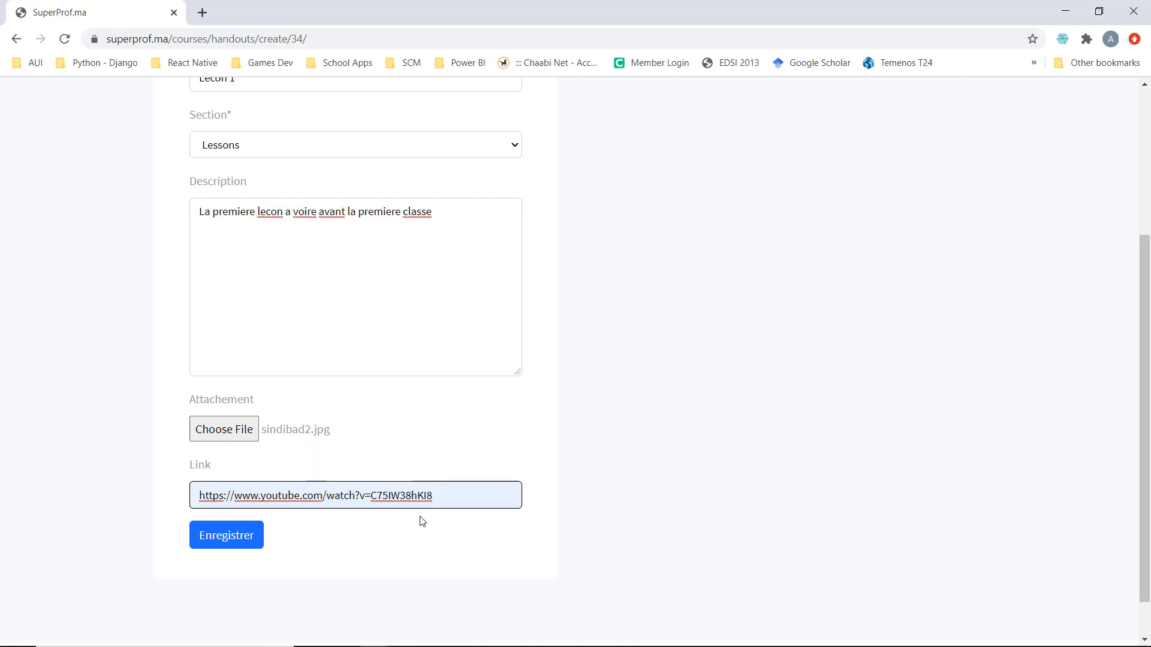
drag(447, 496, 198, 498)
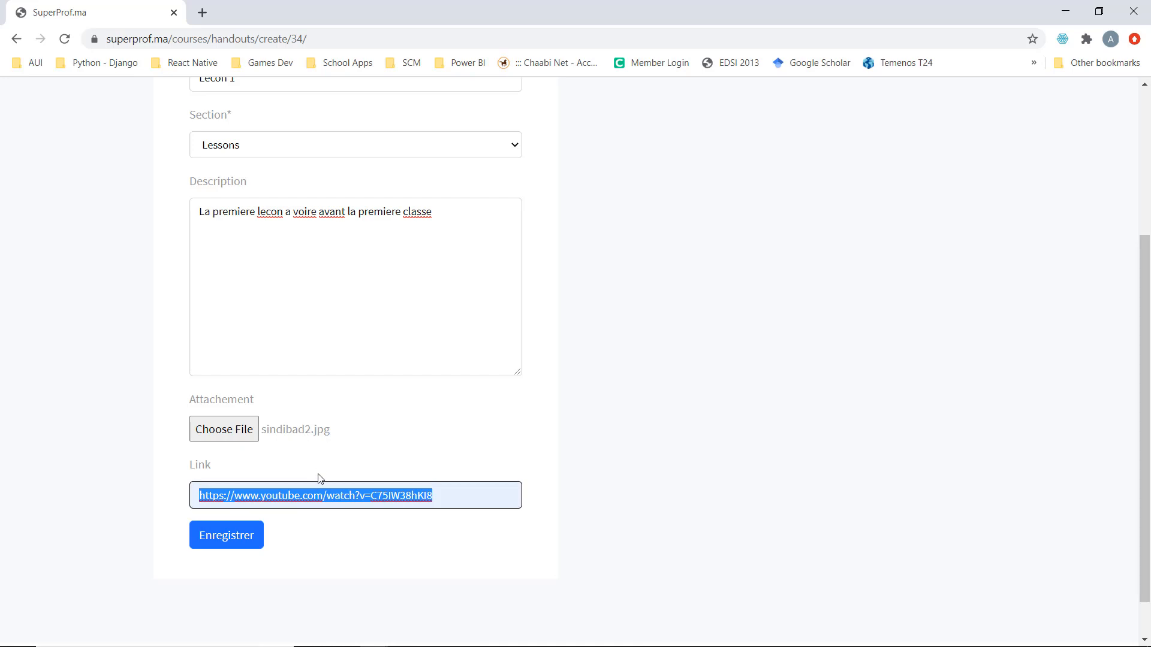
key(BackSpace)
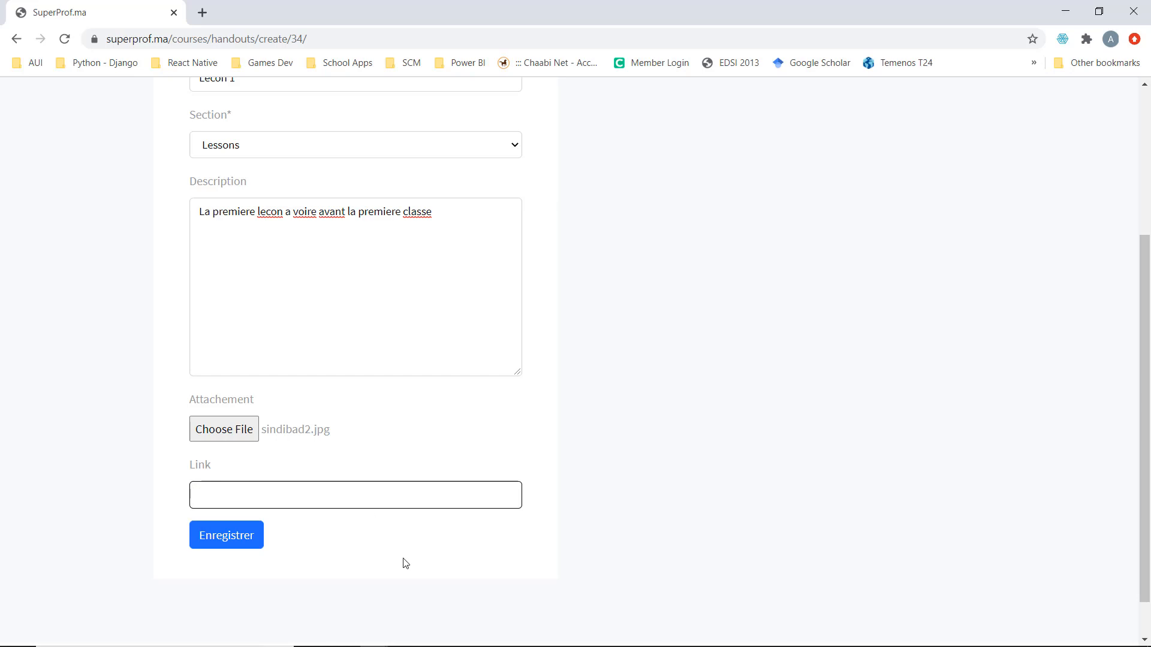
Save the Lecon 1 document and check its entry in the Algebre documents list
click(482, 444)
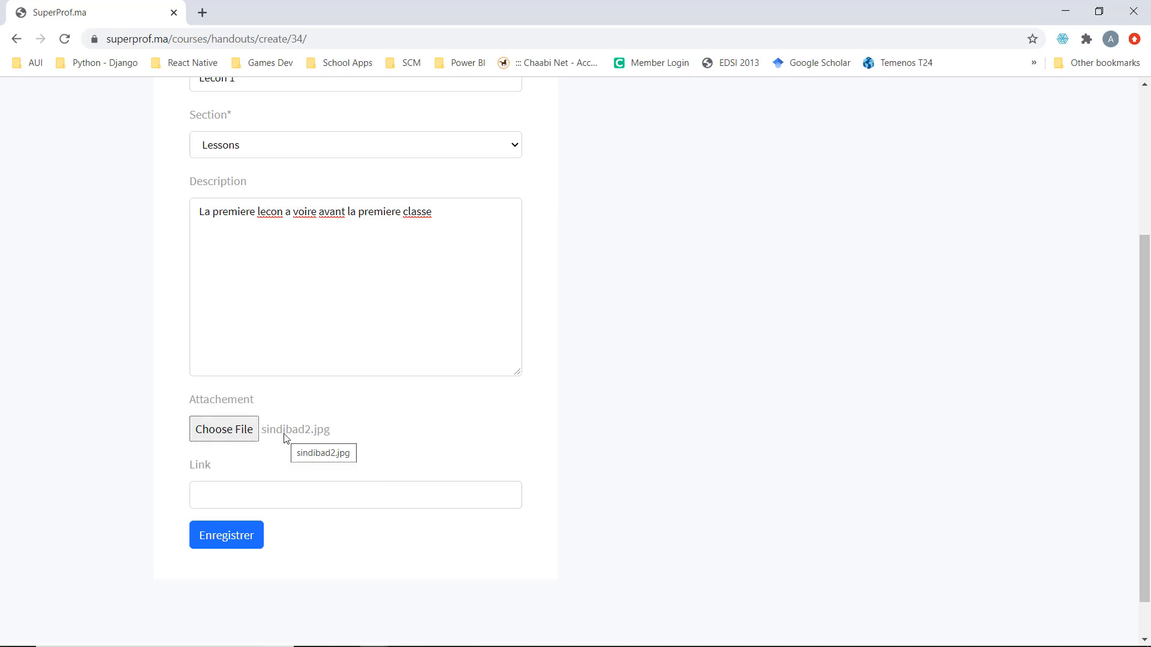
click(245, 546)
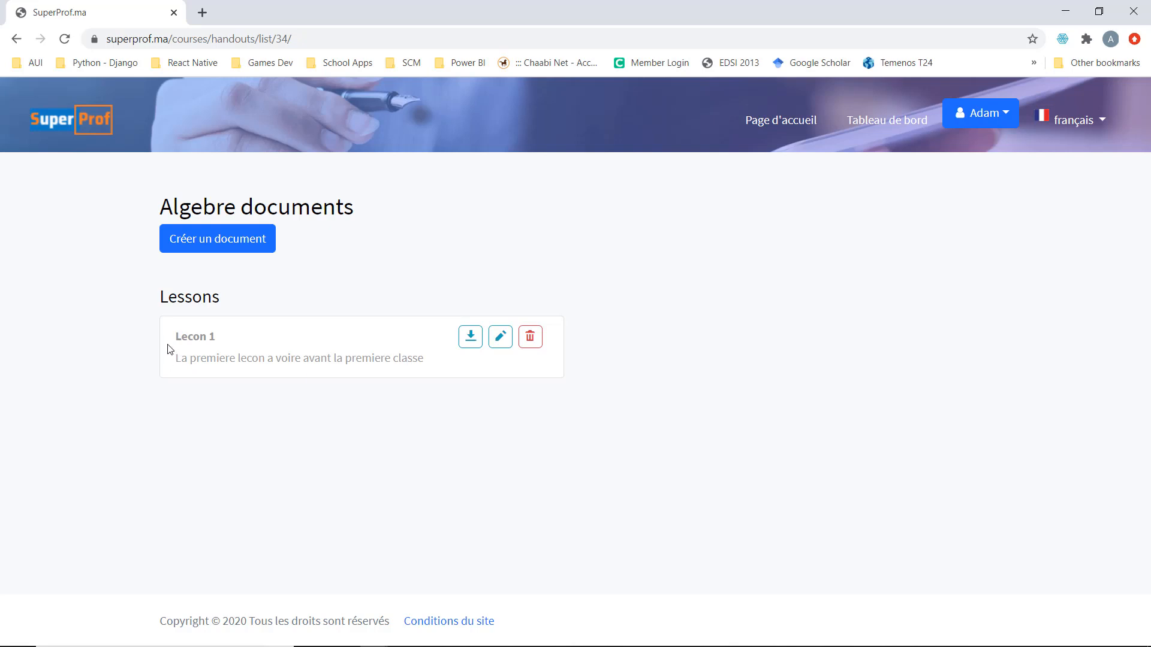
drag(176, 336, 211, 334)
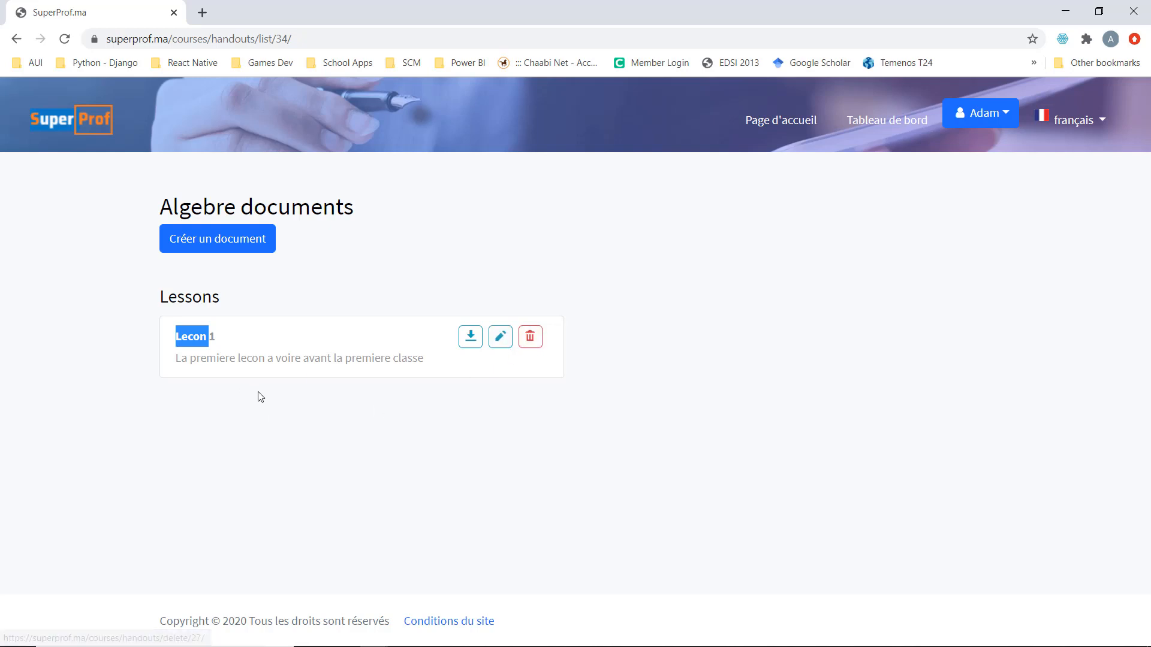
Create another Algebre document named "Exercices 1" in the Les pratiques section
click(229, 250)
click(249, 304)
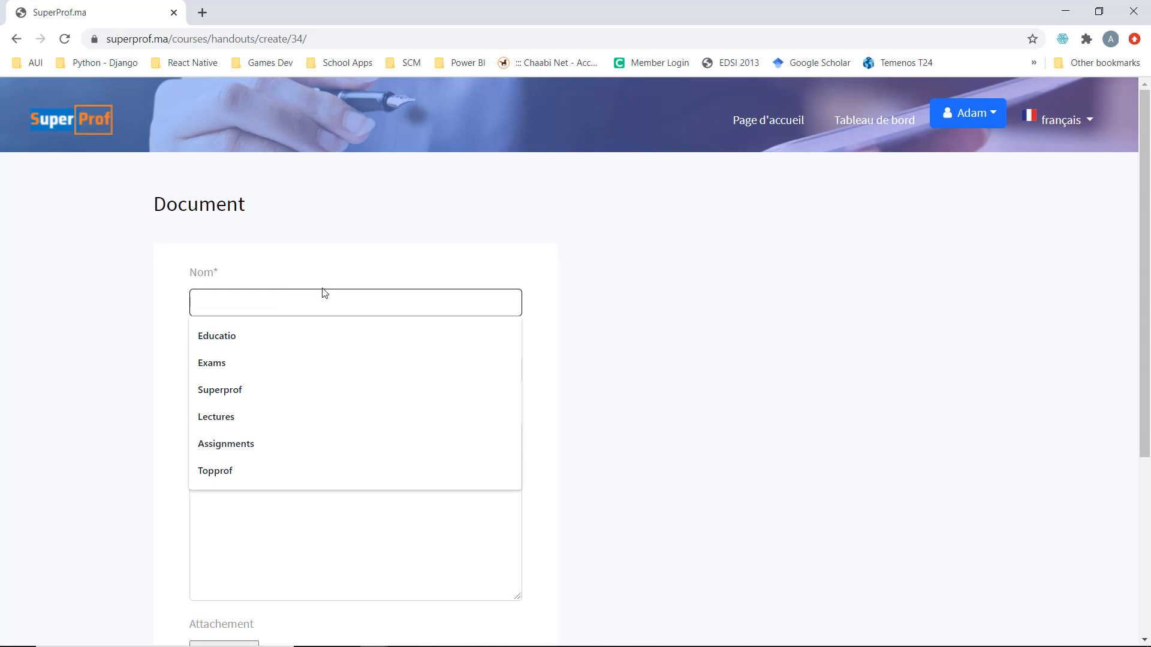
text(Exercic)
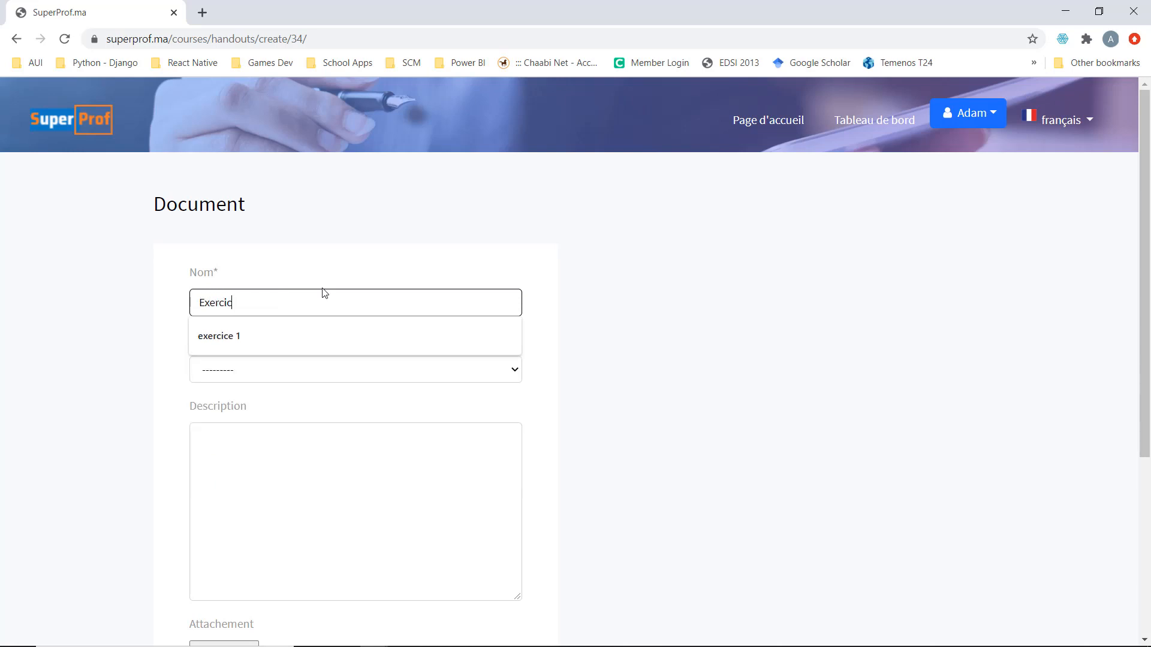
text(es 1)
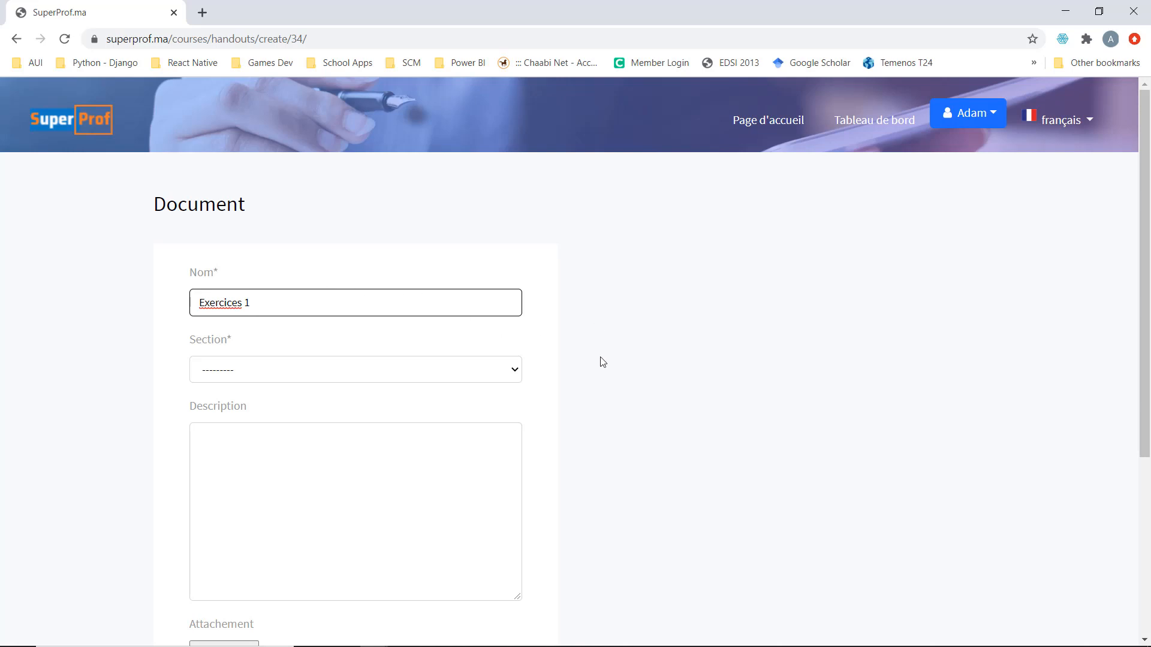
click(480, 369)
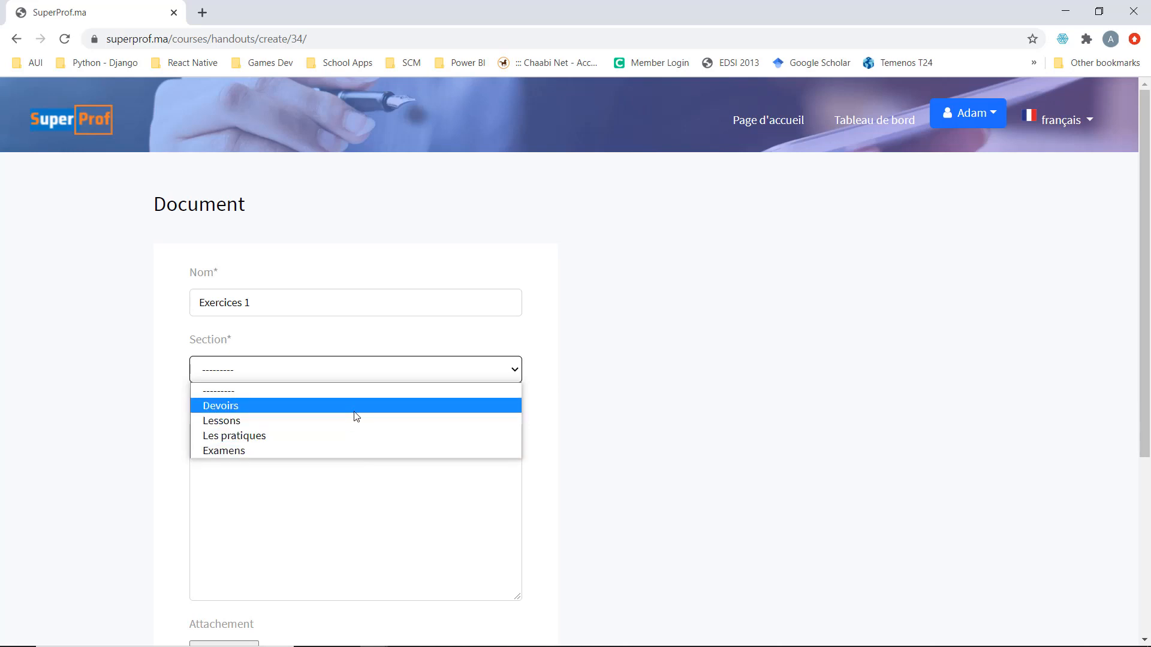
click(358, 433)
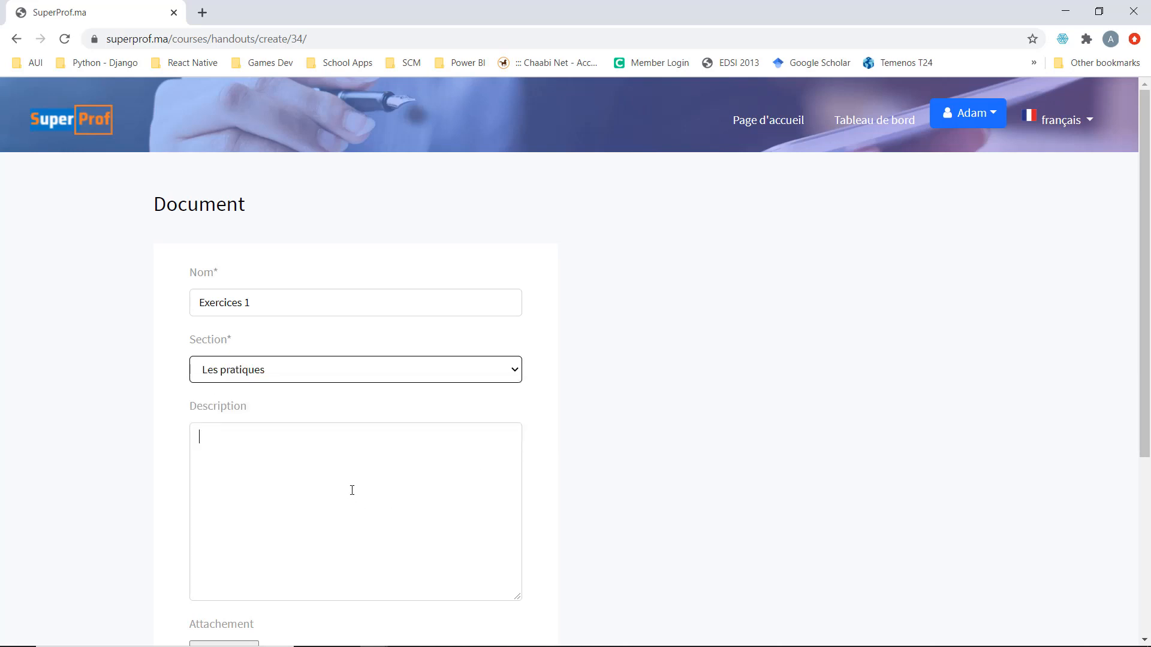
scroll(577, 487, down, 3)
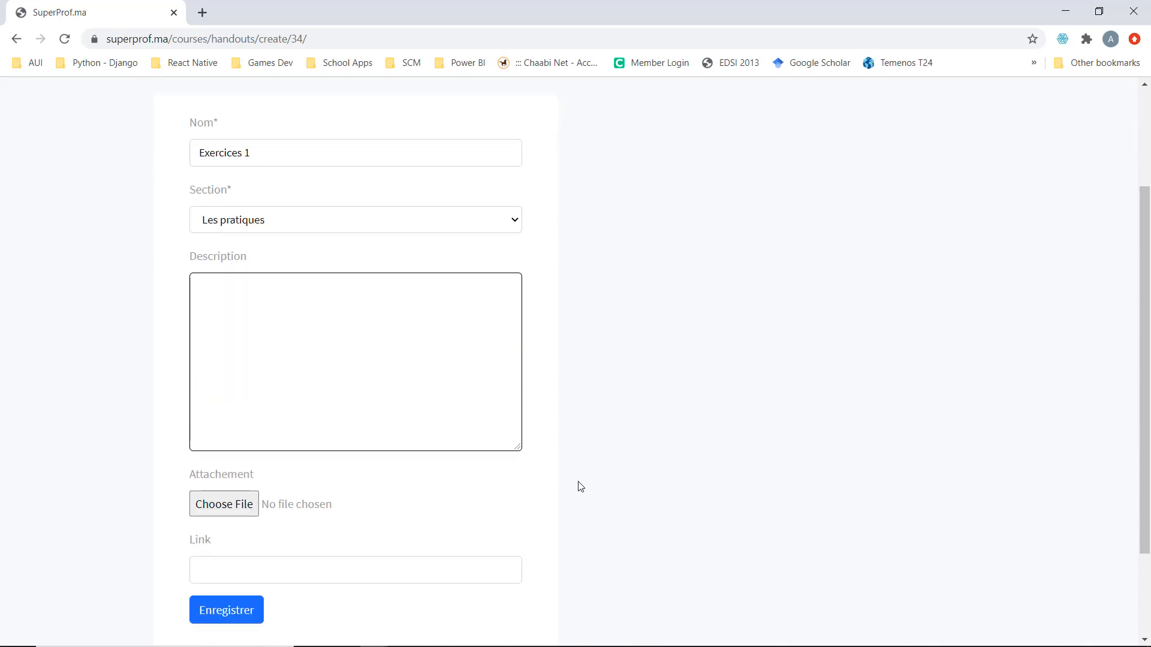
scroll(579, 486, down, 1)
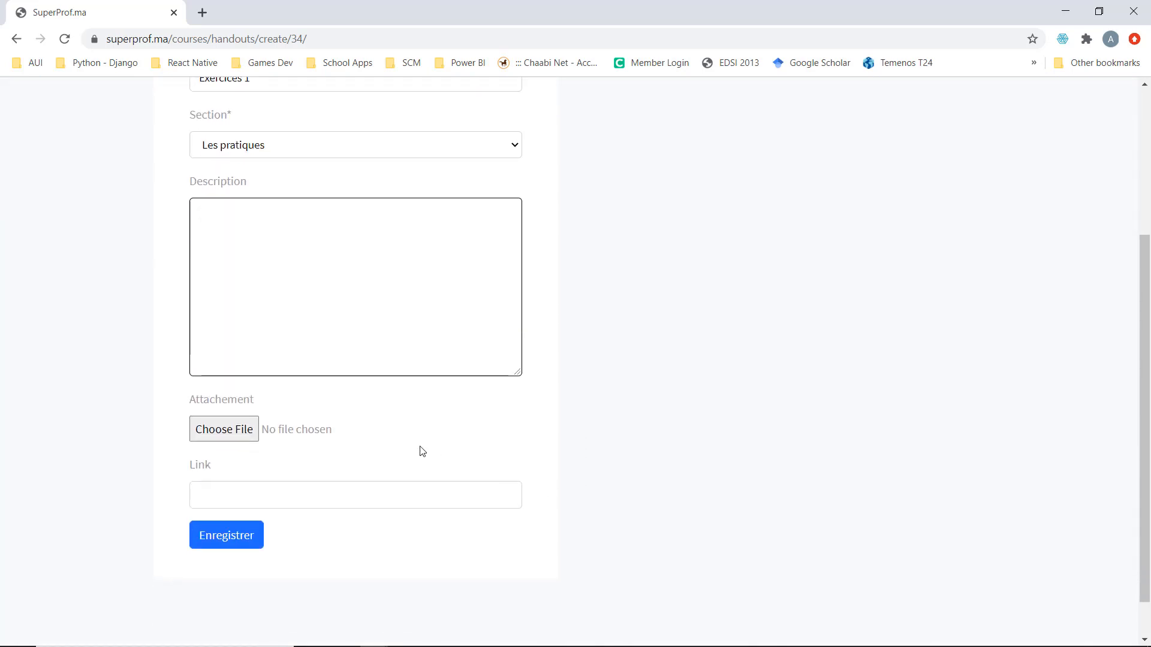
click(329, 499)
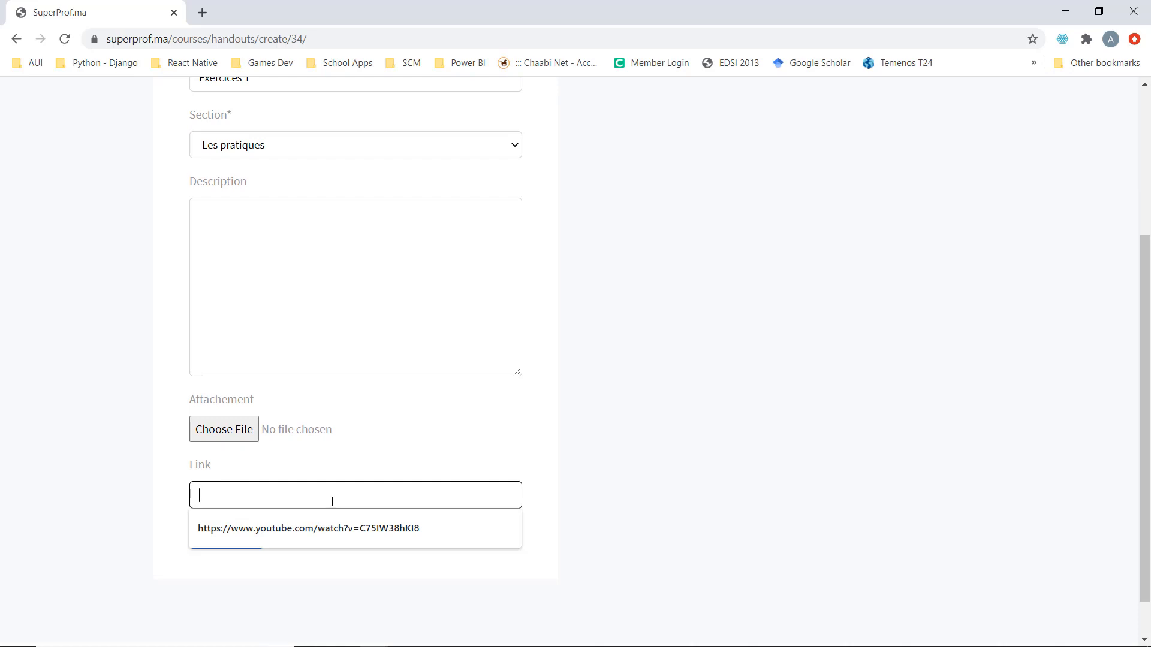
click(355, 529)
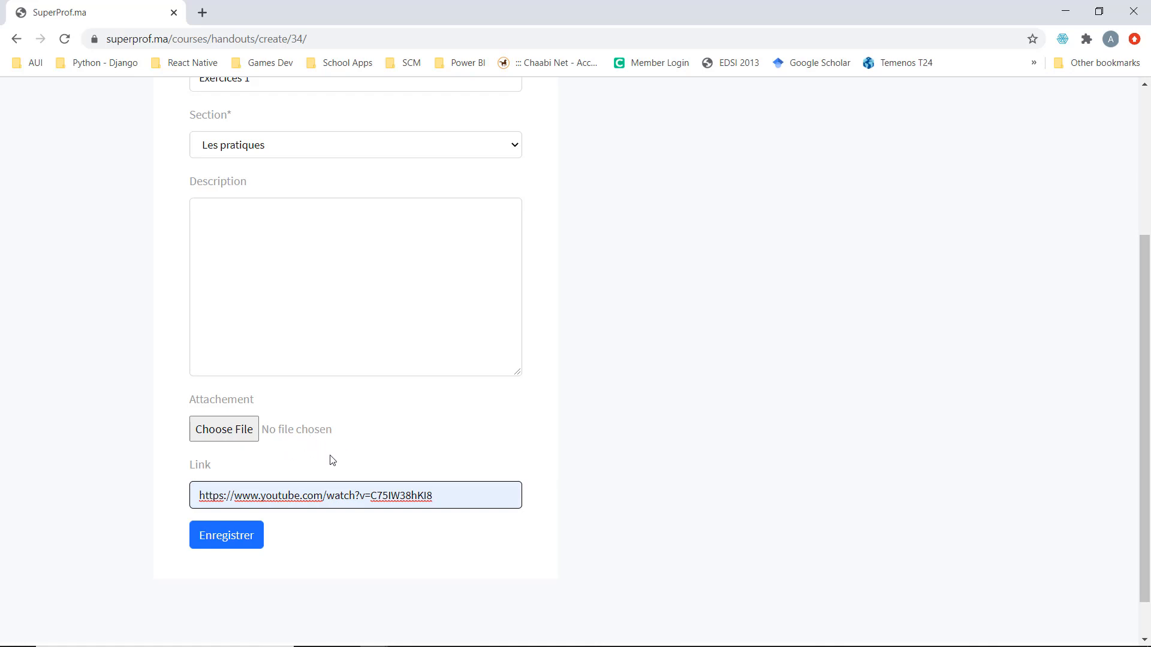
Copy the Notepad text from "Si l'élève a un contrôle" to the end and paste it as the Exercices 1 description
click(271, 247)
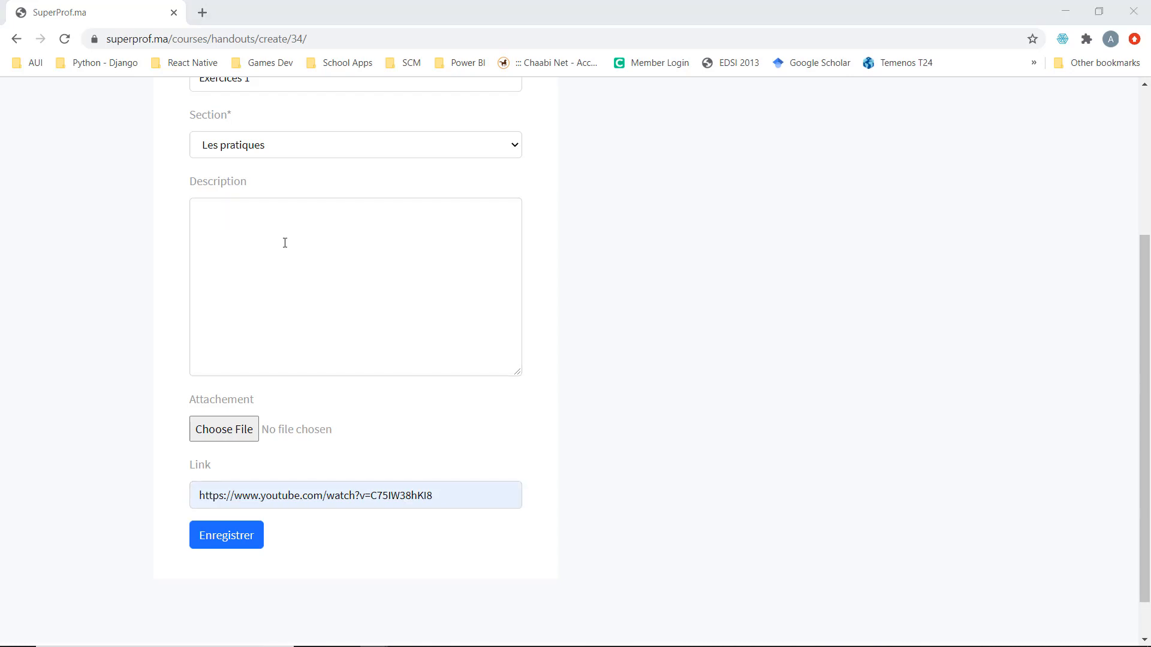
key(alt+Tab)
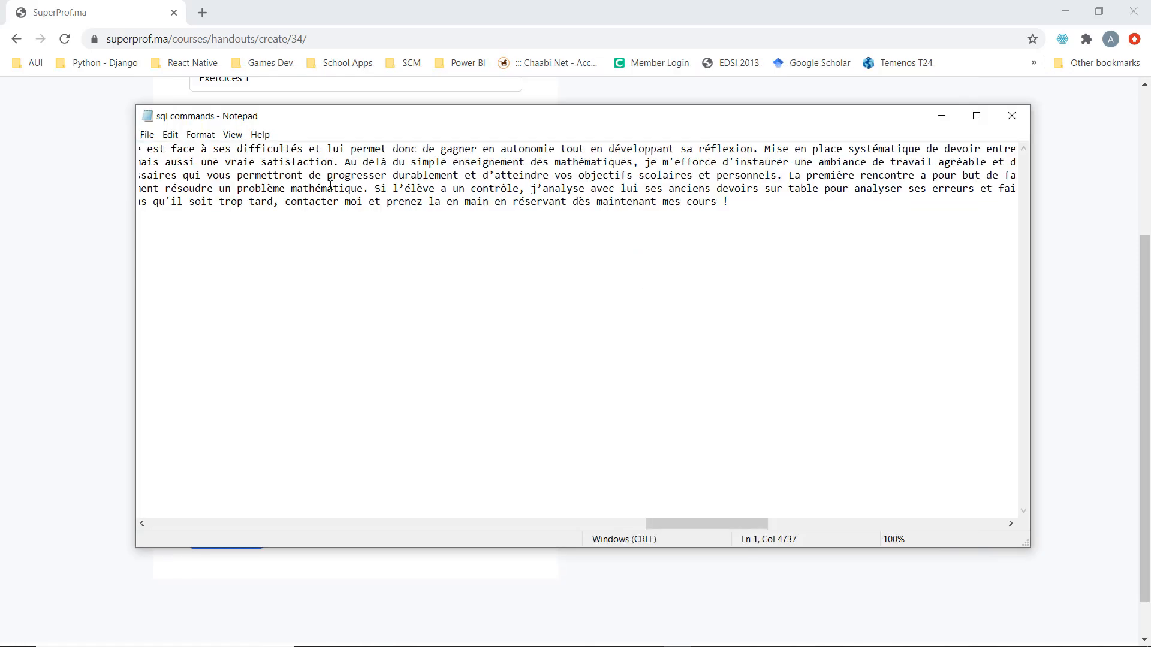
drag(327, 175, 490, 204)
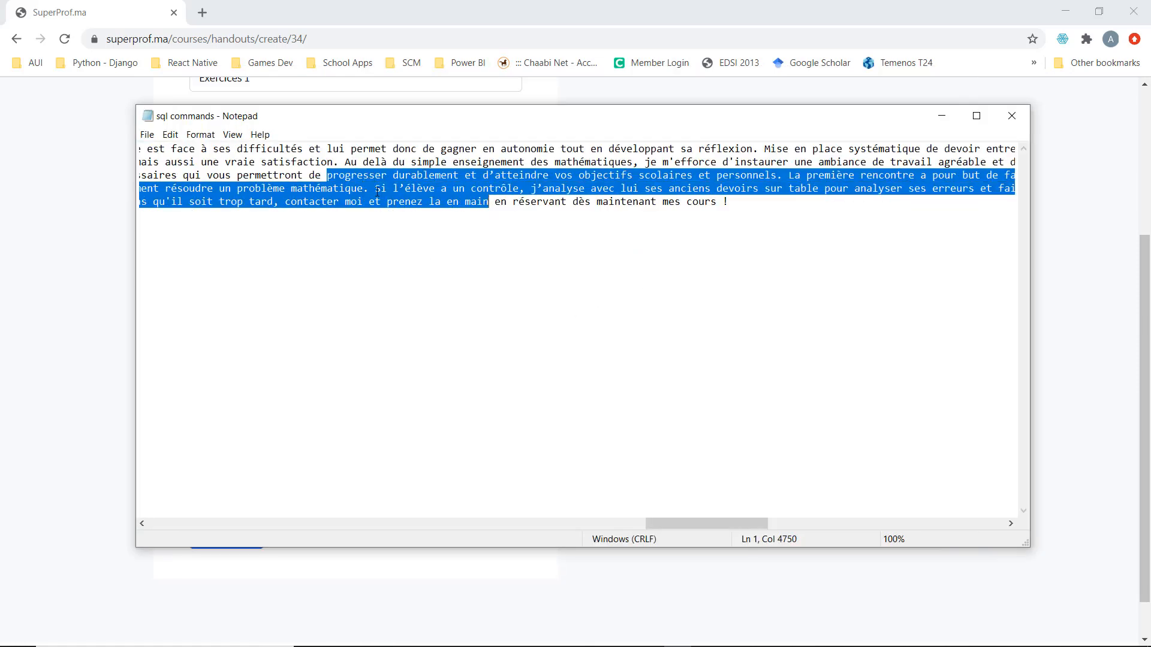
drag(376, 189, 777, 207)
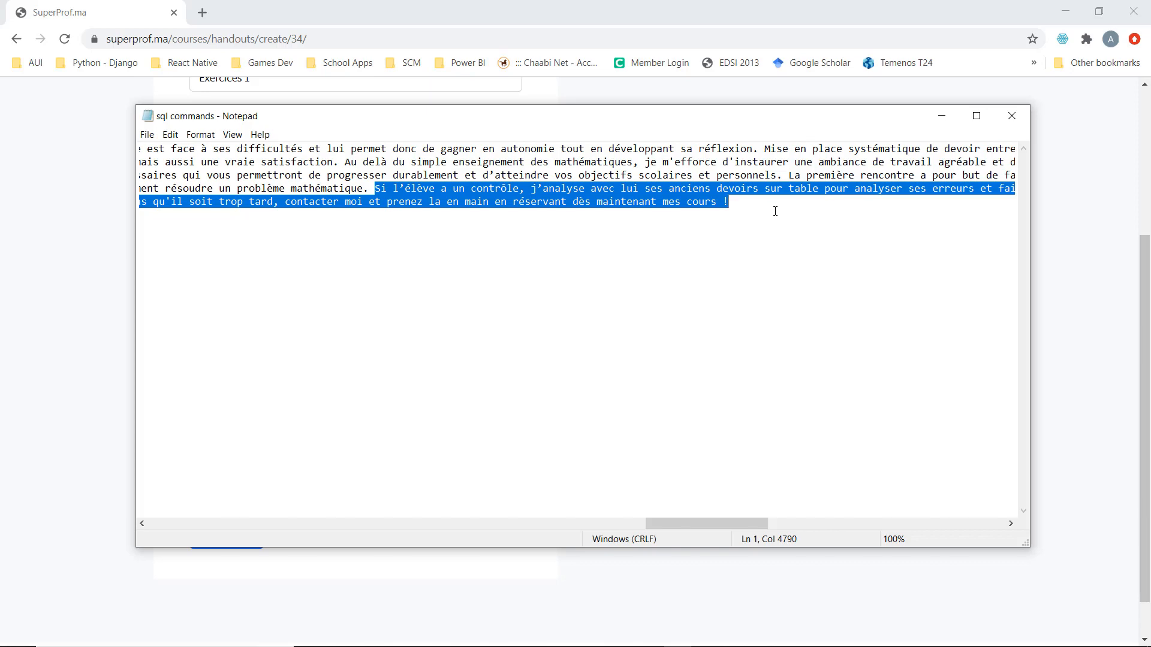
key(alt+Tab)
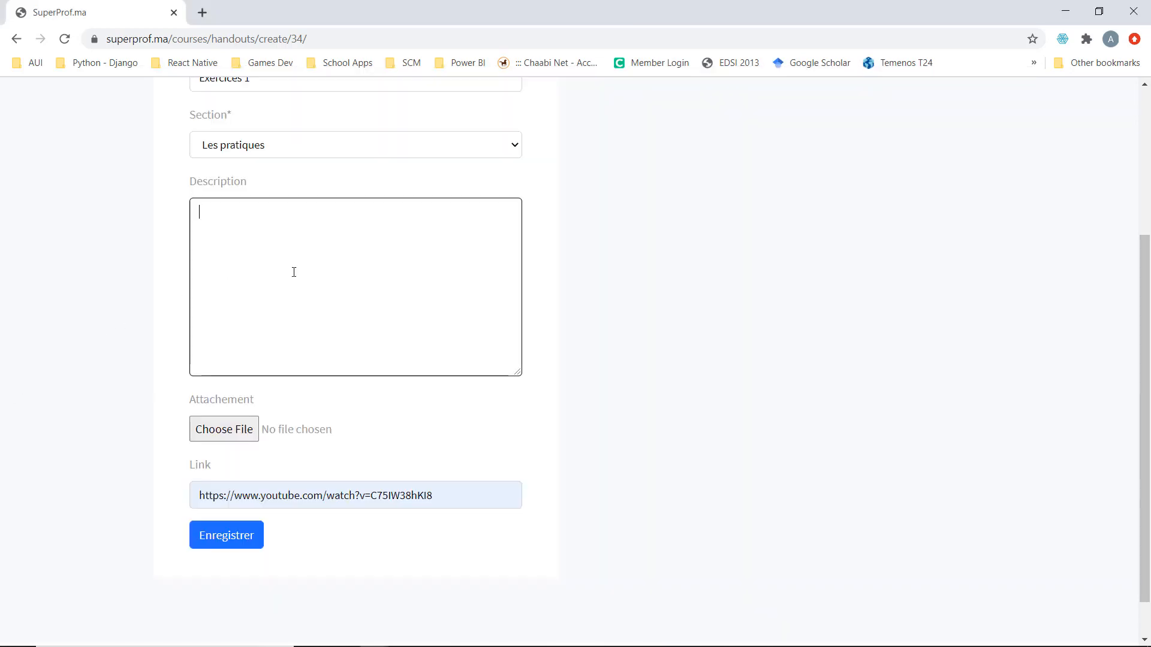
key(ctrl+v)
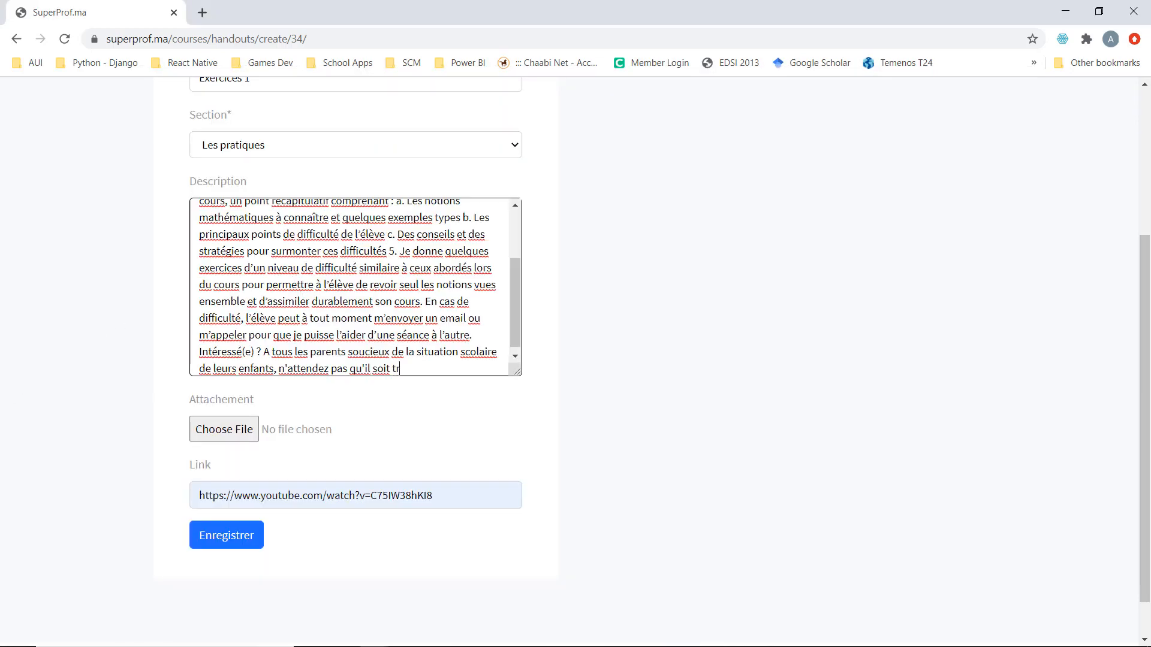
Save the Exercices 1 document and review its entry in the Algebre documents list
click(219, 535)
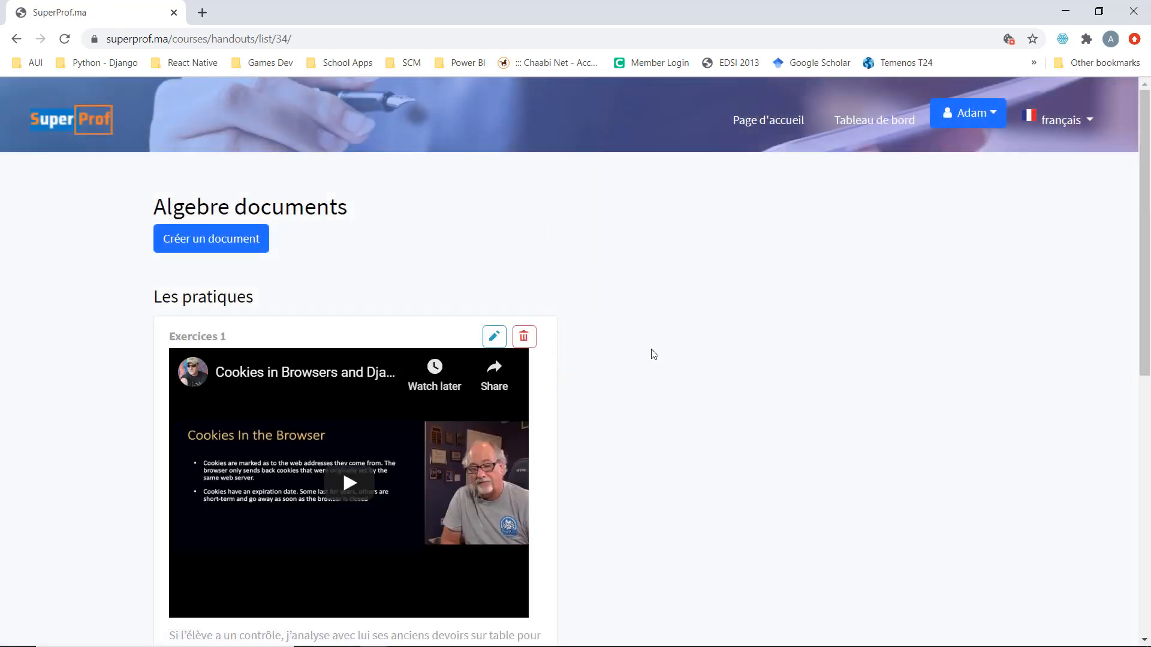
scroll(653, 355, down, 2)
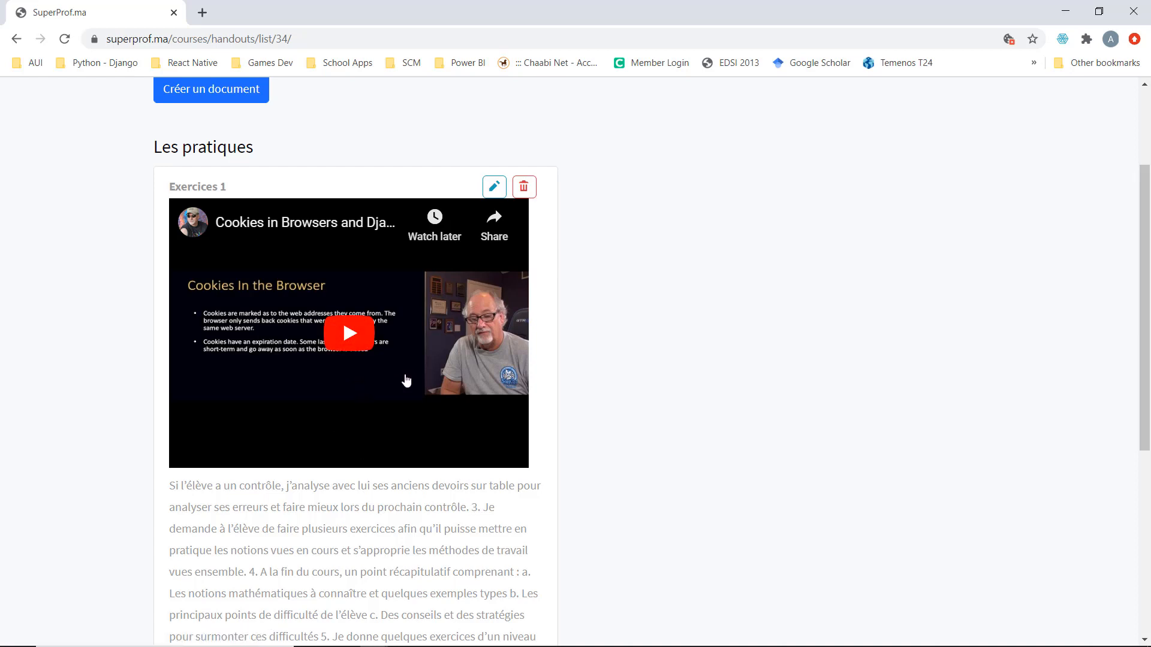
scroll(533, 419, down, 4)
scroll(521, 431, up, 3)
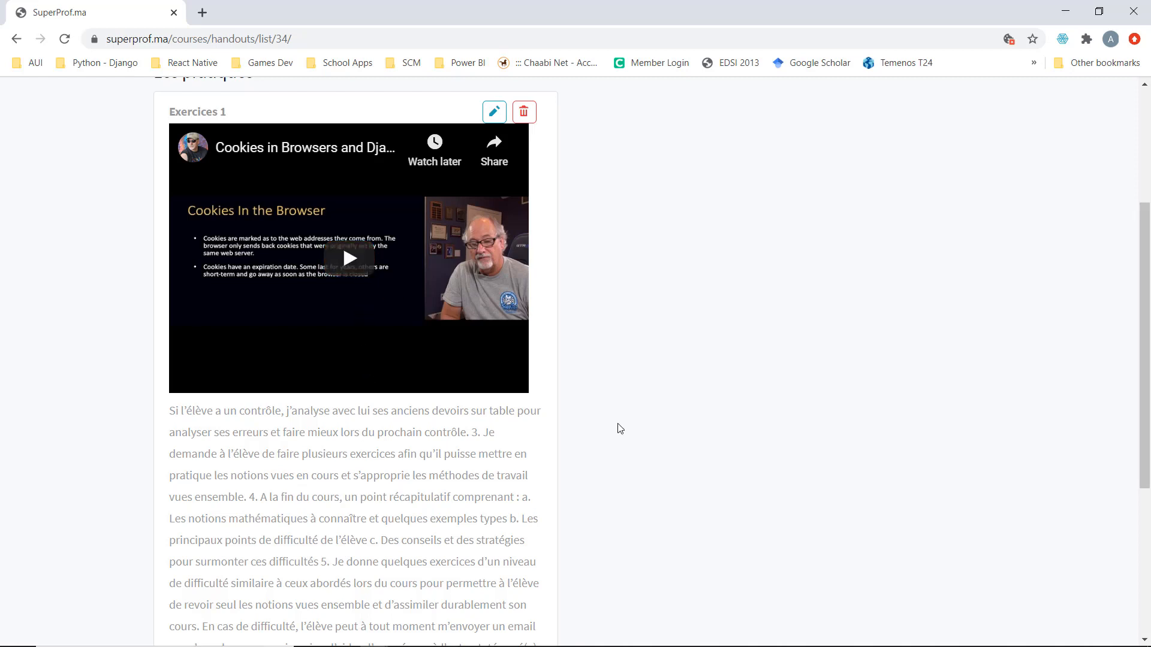
scroll(564, 444, down, 5)
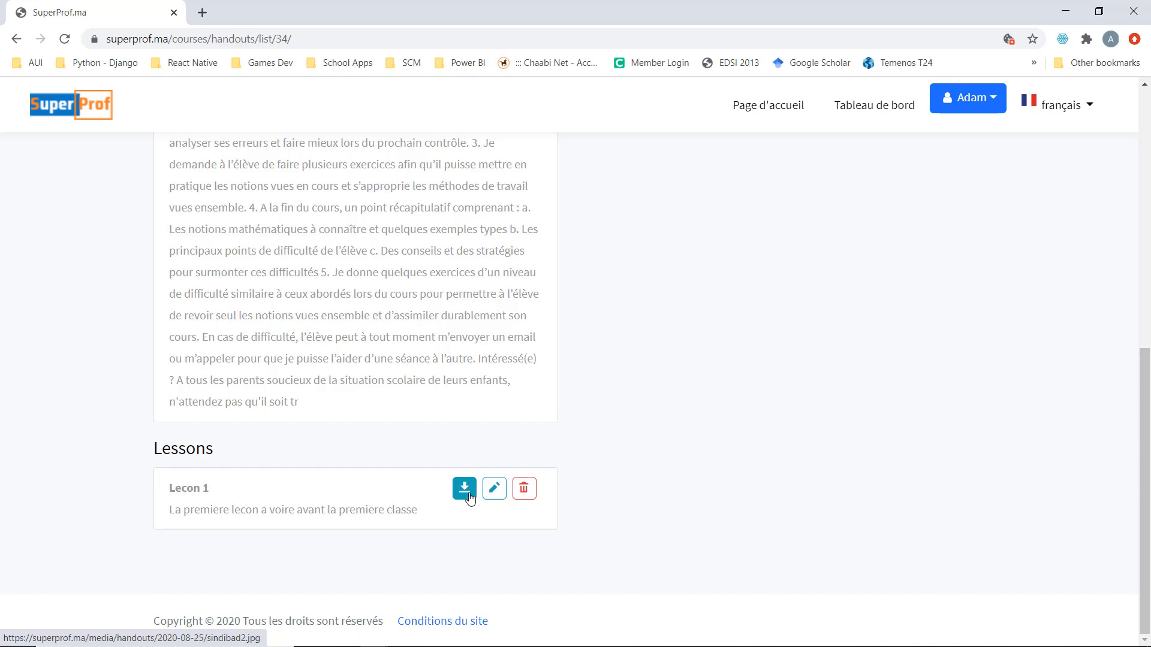
Start a new Algebre document named "Devoir 1" in the Devoirs section
scroll(599, 431, up, 8)
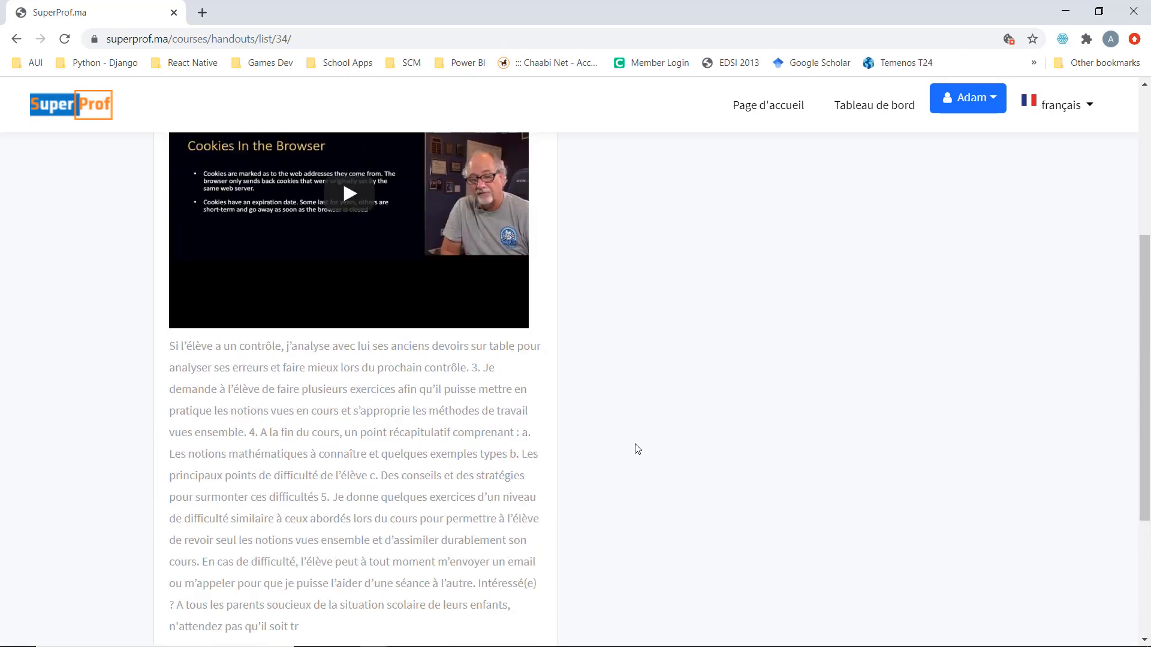
click(215, 251)
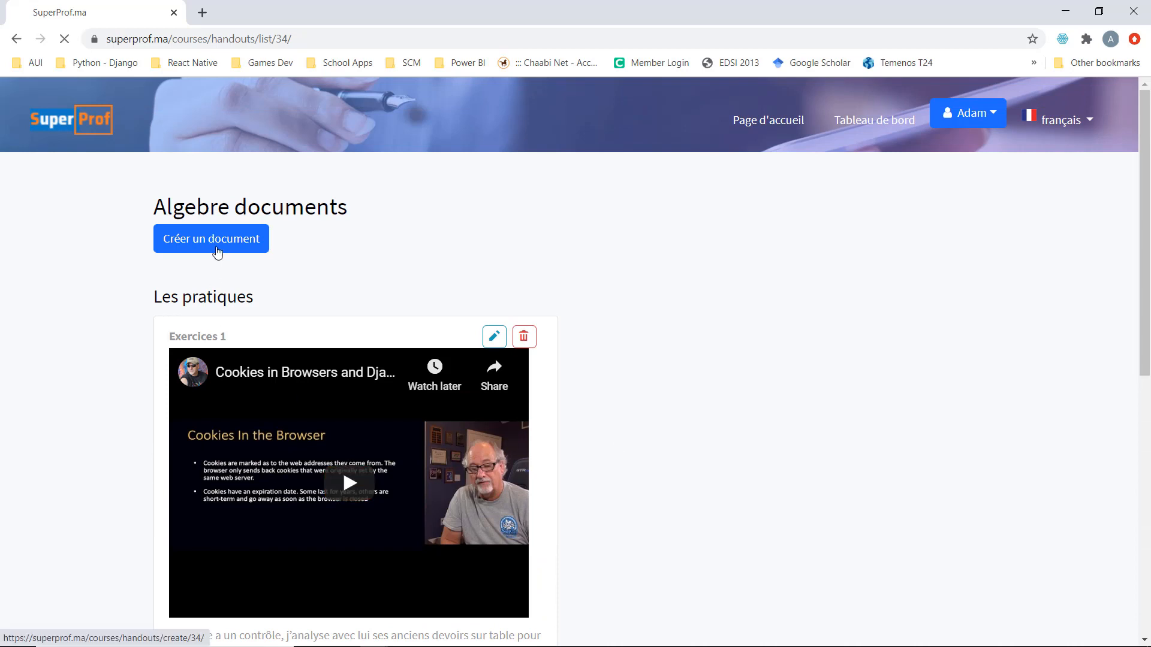
click(340, 313)
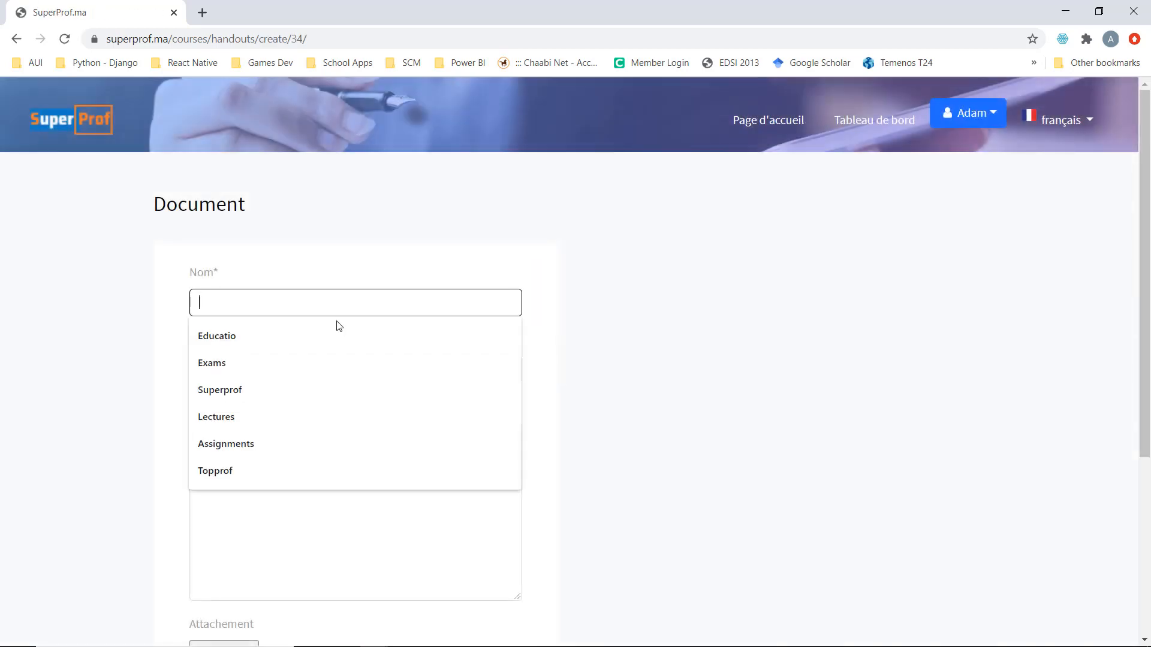
text(Exer)
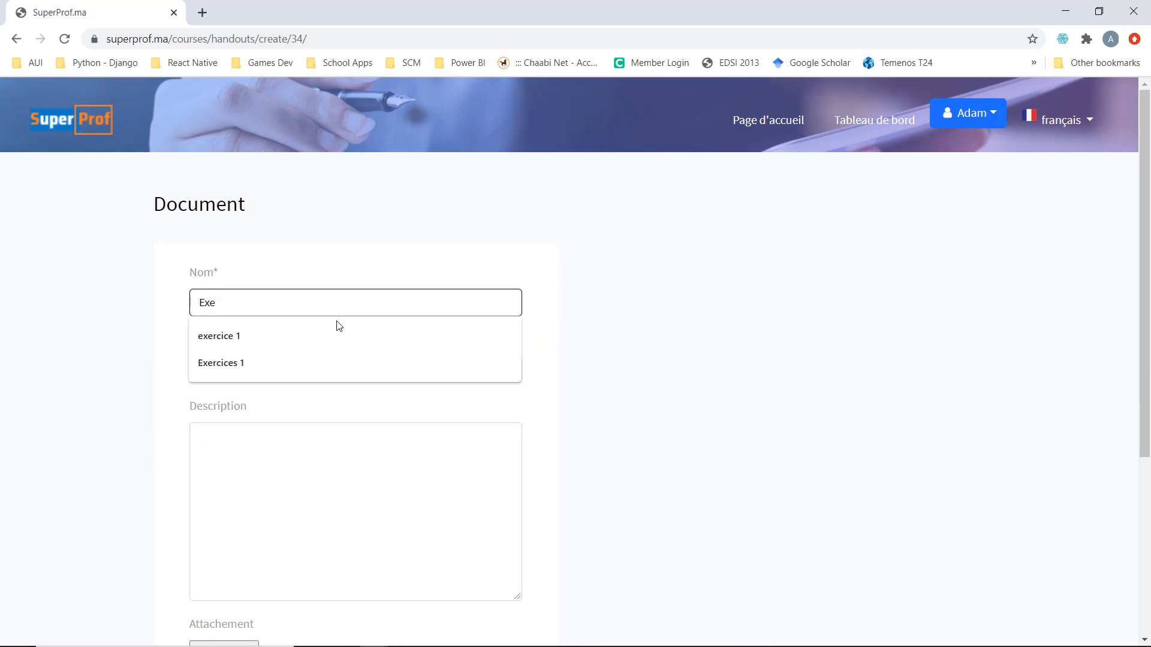
key(BackSpace)
key(BackSpace)
key(BackSpace)
text(De)
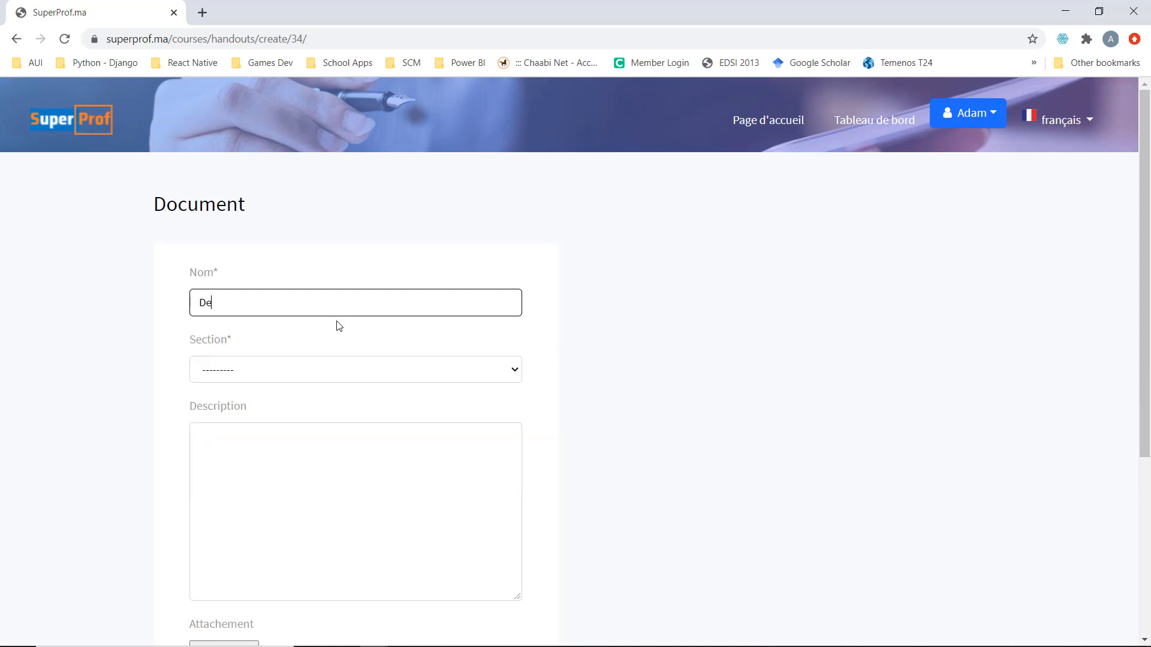
text(voi)
text(rs)
text( 1)
click(336, 367)
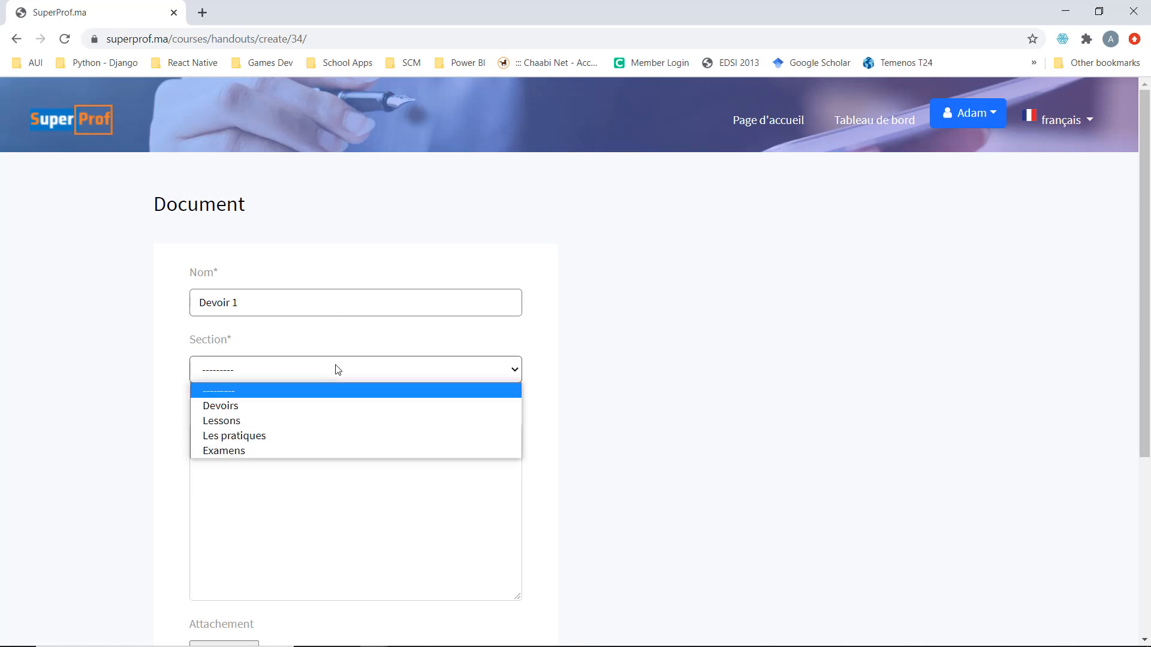
click(326, 411)
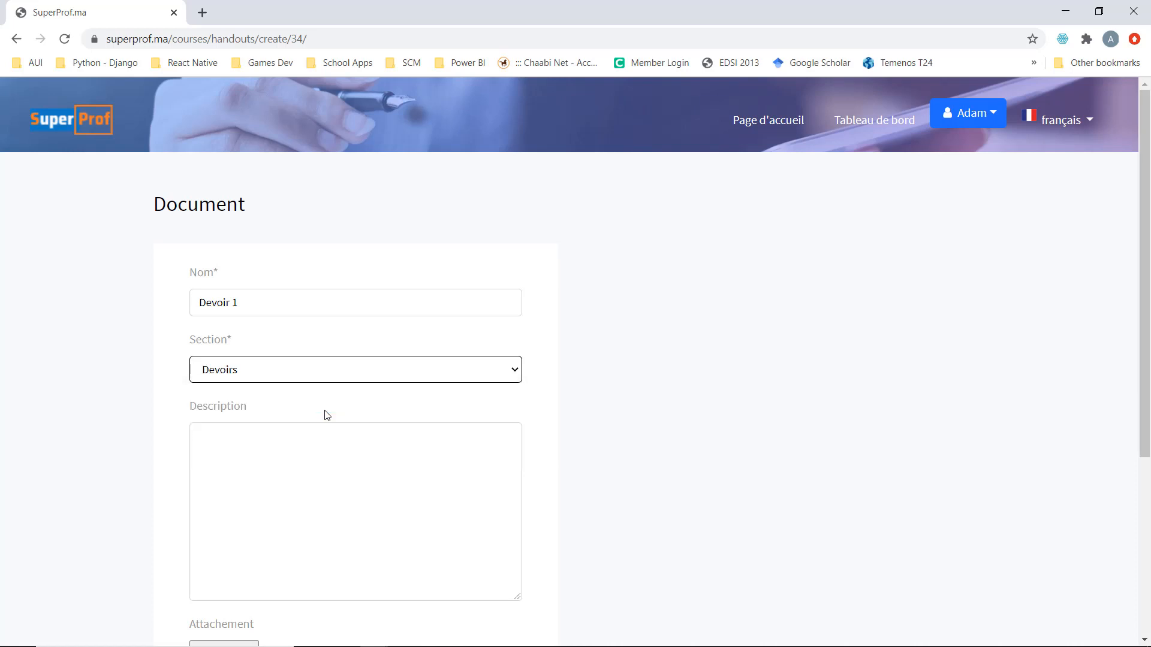
Fill the Devoir 1 description with the copied text beginning "Si l'élève a un contrôle"
click(325, 466)
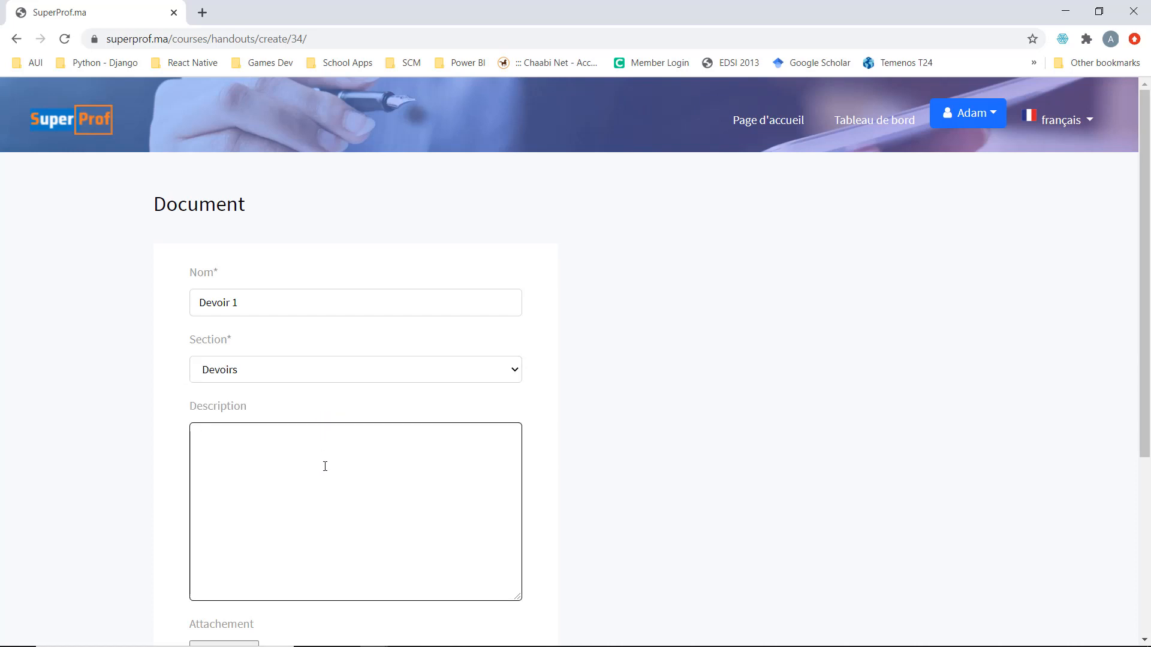
key(ctrl+v)
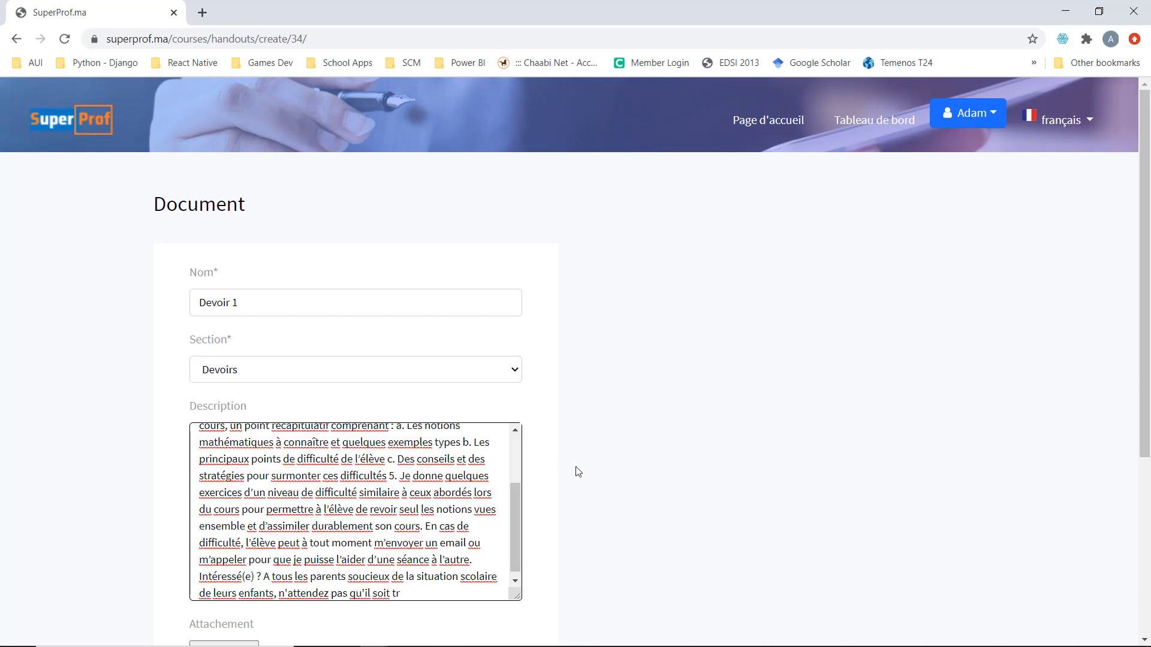
scroll(579, 473, down, 3)
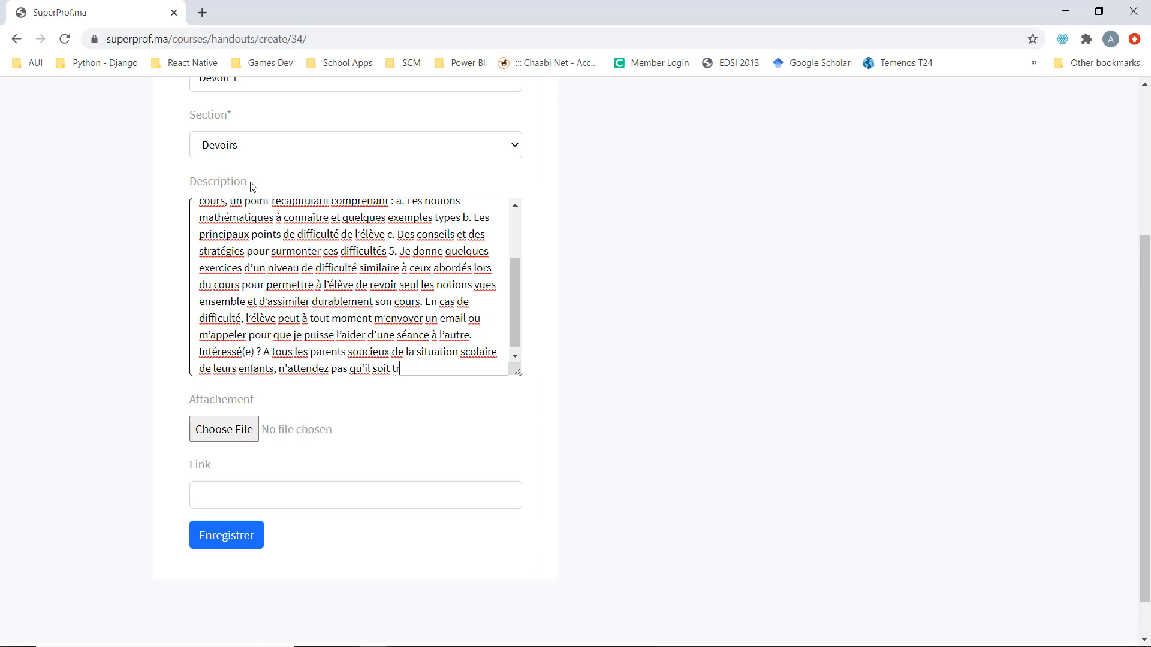
scroll(160, 288, up, 3)
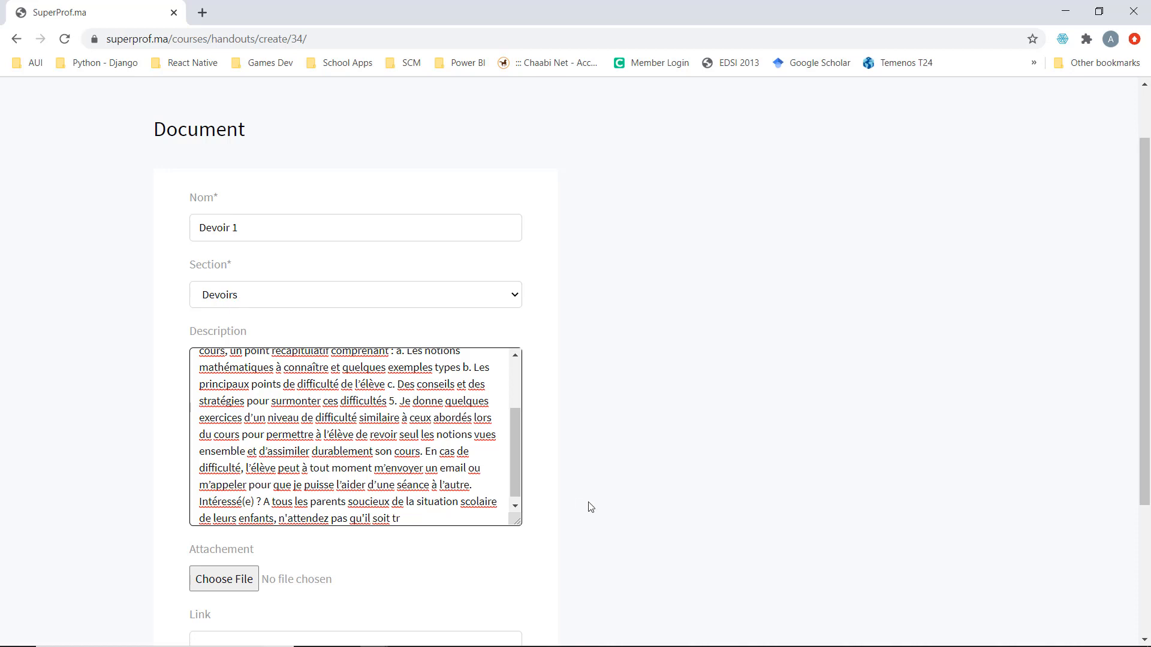
scroll(547, 551, down, 3)
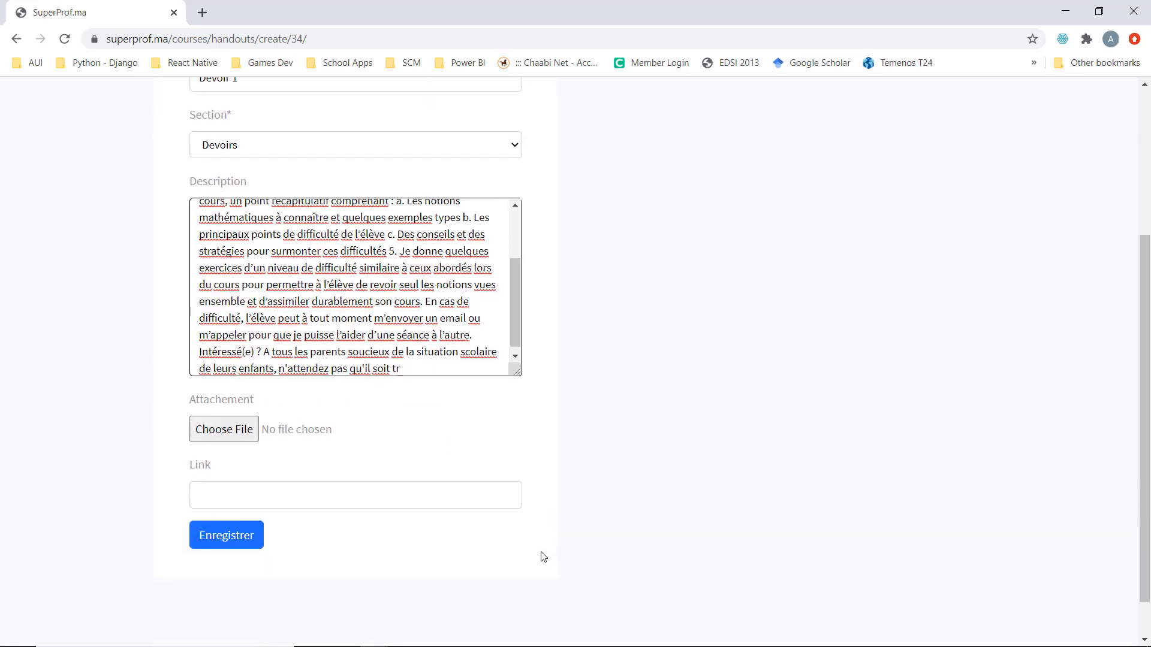
click(238, 433)
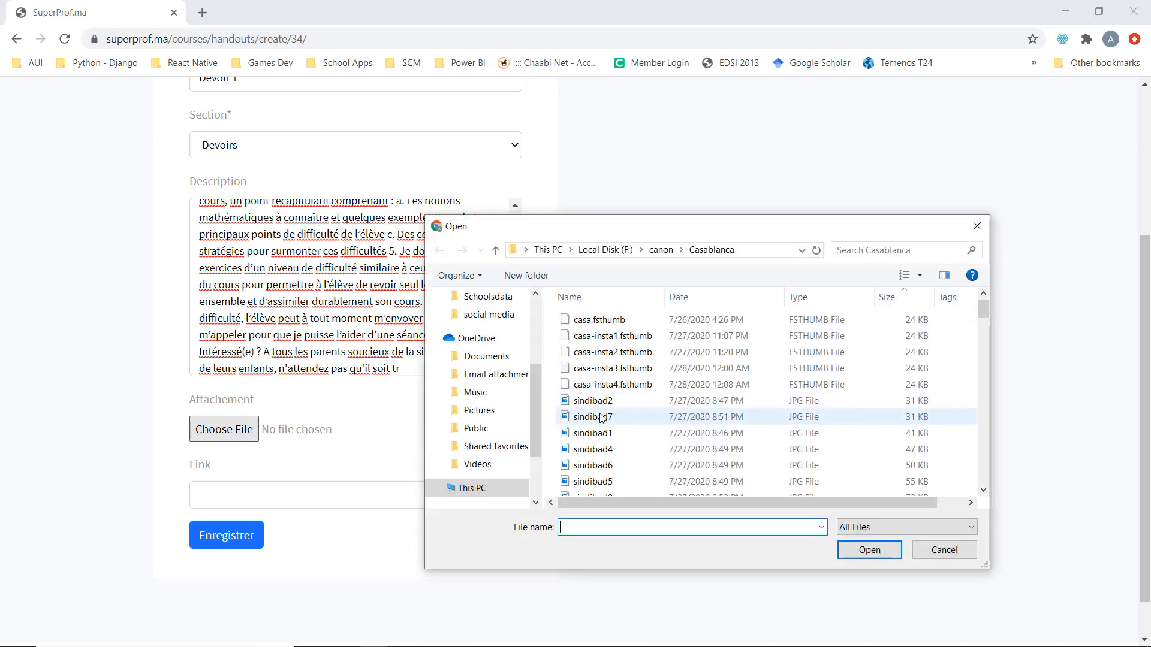
double_click(601, 418)
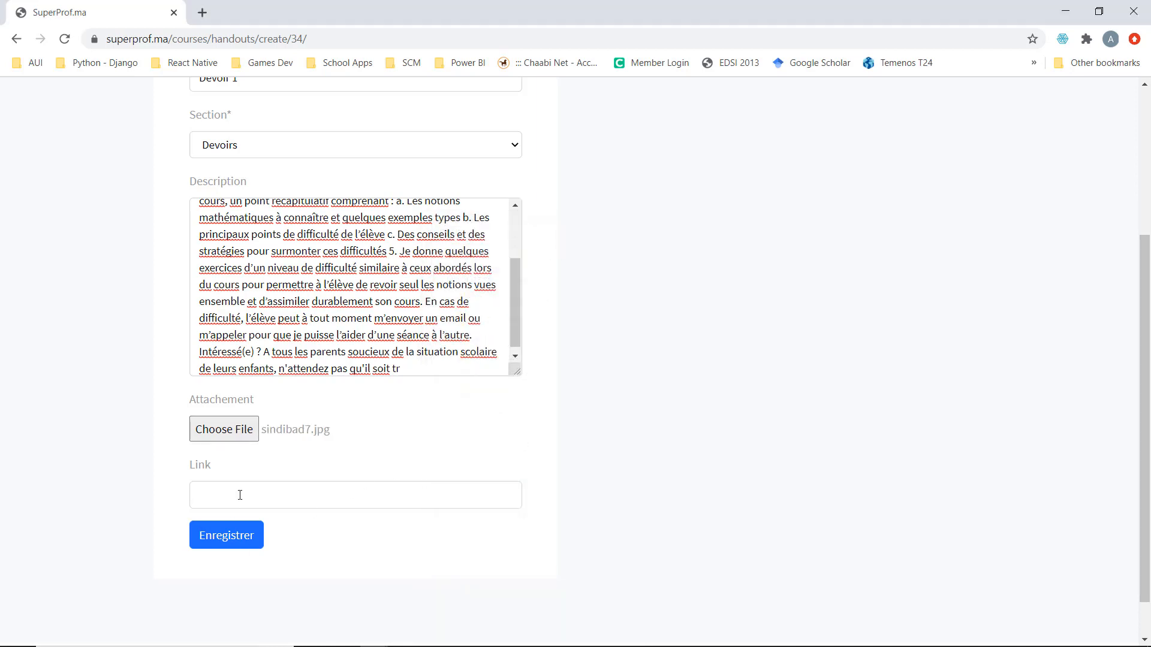
click(240, 495)
click(252, 523)
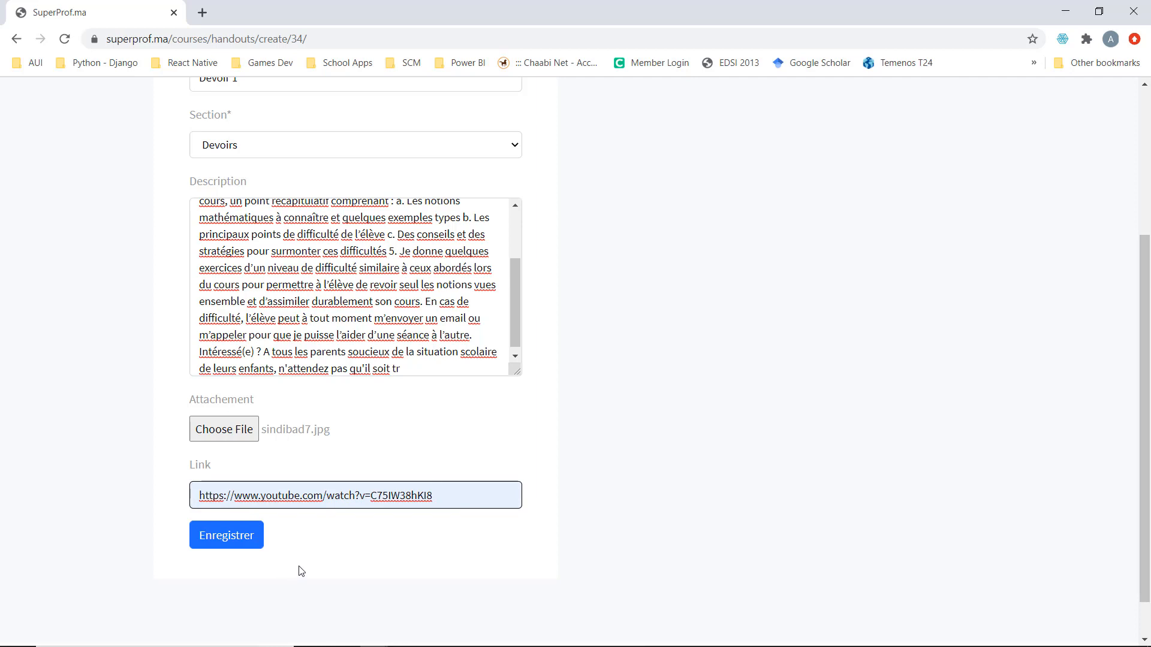
Check the completed form and save the Devoir 1 document
scroll(570, 442, up, 1)
scroll(568, 448, down, 1)
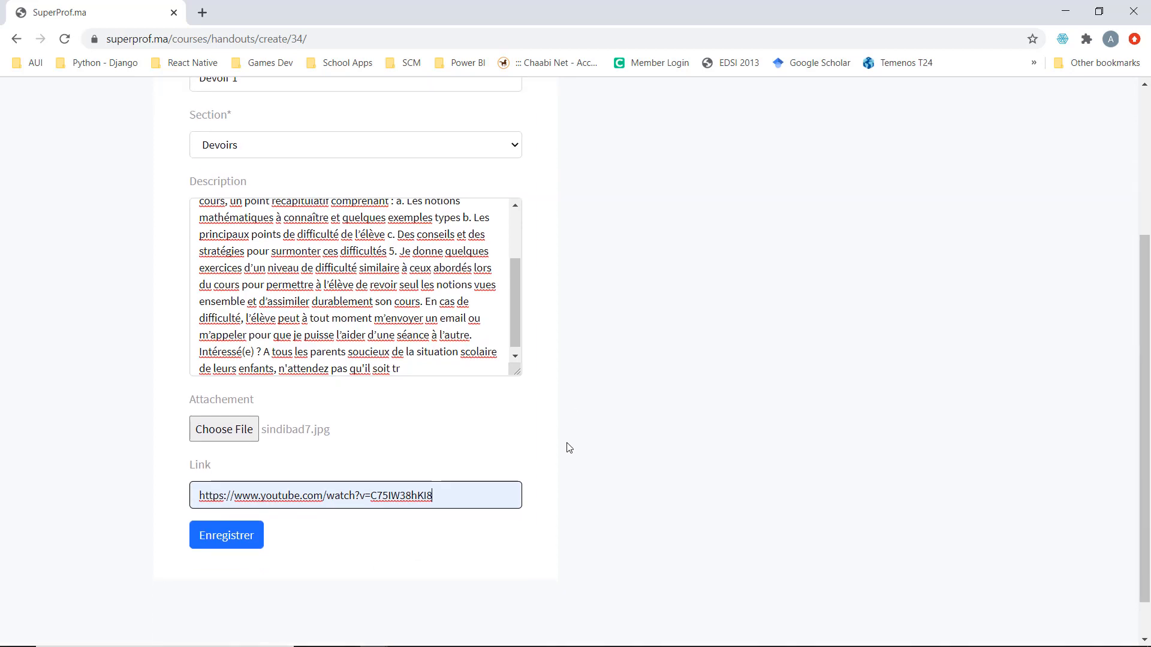
click(228, 546)
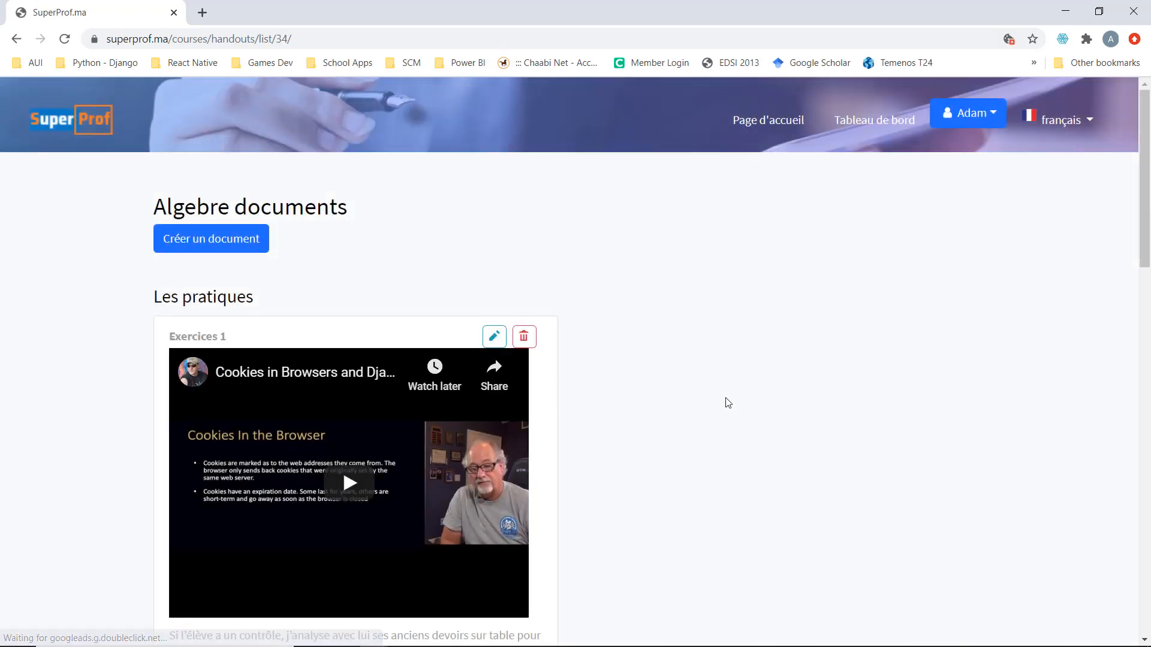
Examine the Algebre documents list by section, checking the Devoir 1 entry's attachment download, embedded video and description
scroll(634, 315, down, 3)
scroll(637, 318, down, 10)
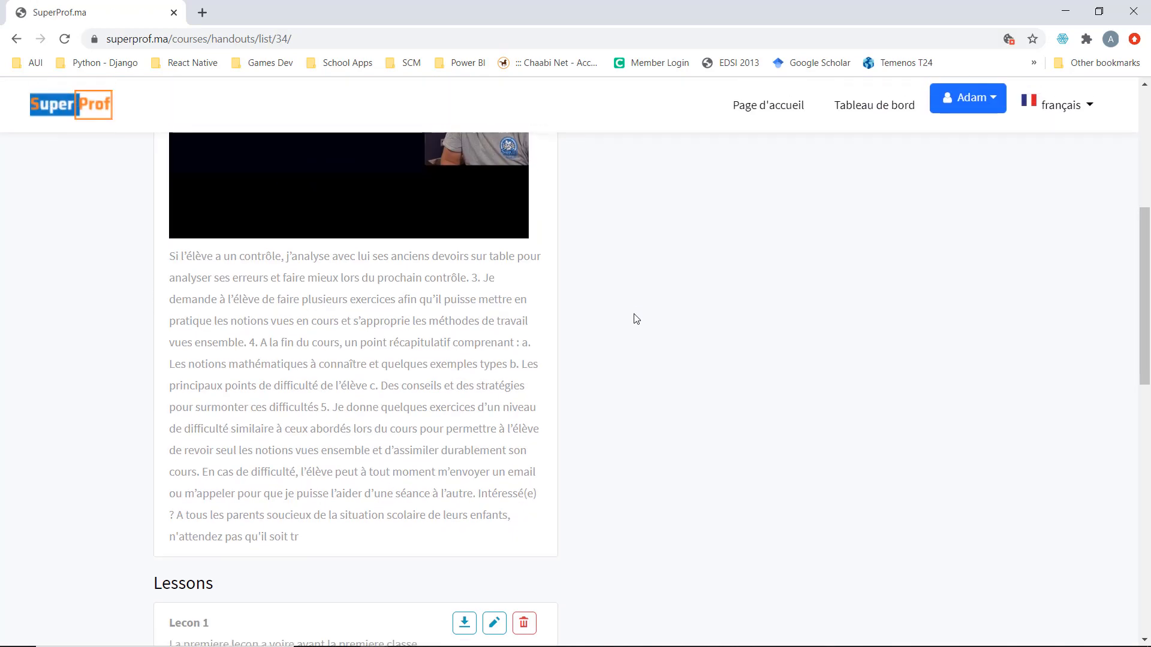
scroll(636, 322, up, 2)
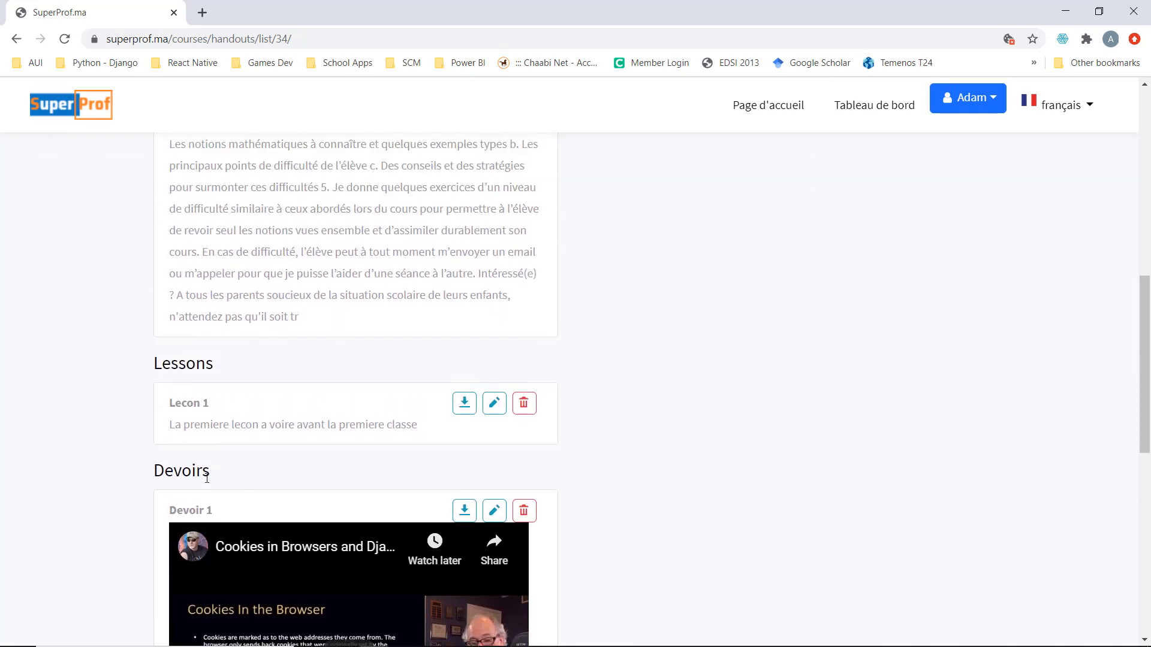
scroll(970, 475, down, 6)
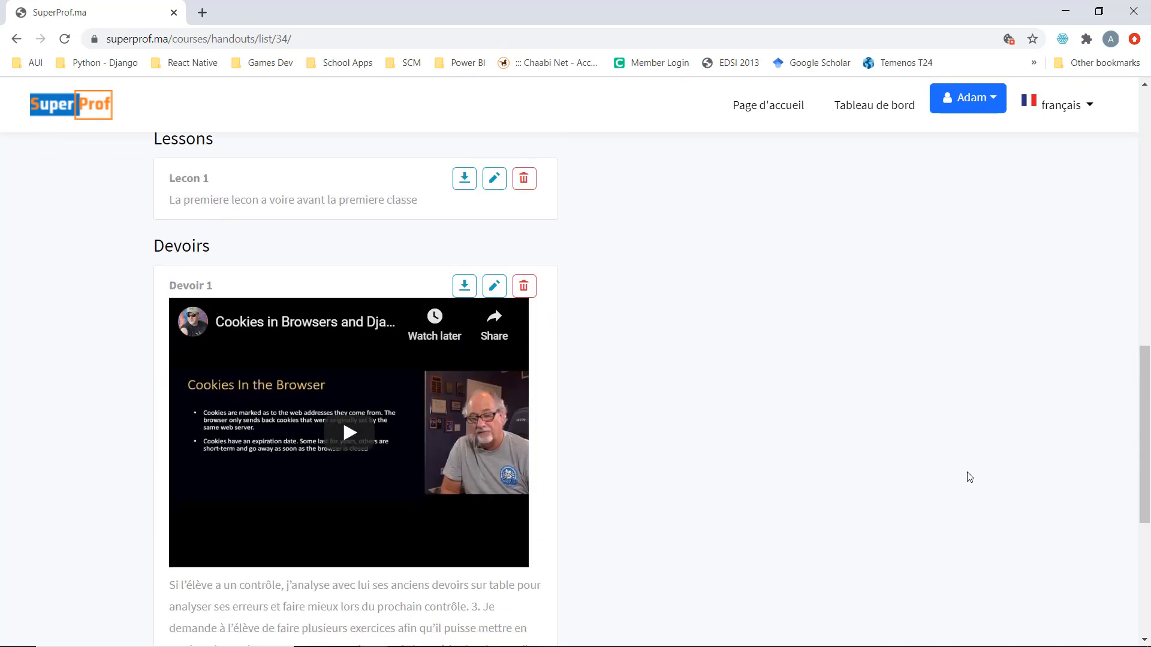
scroll(764, 470, up, 3)
scroll(771, 469, down, 2)
scroll(765, 470, up, 3)
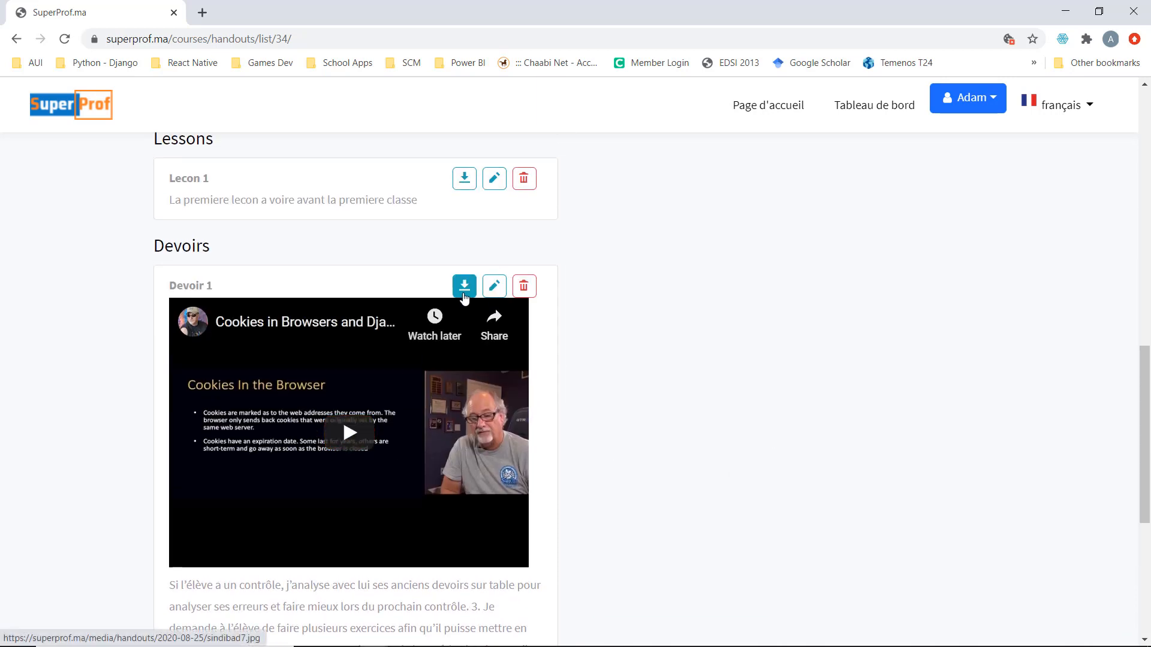
scroll(640, 442, down, 4)
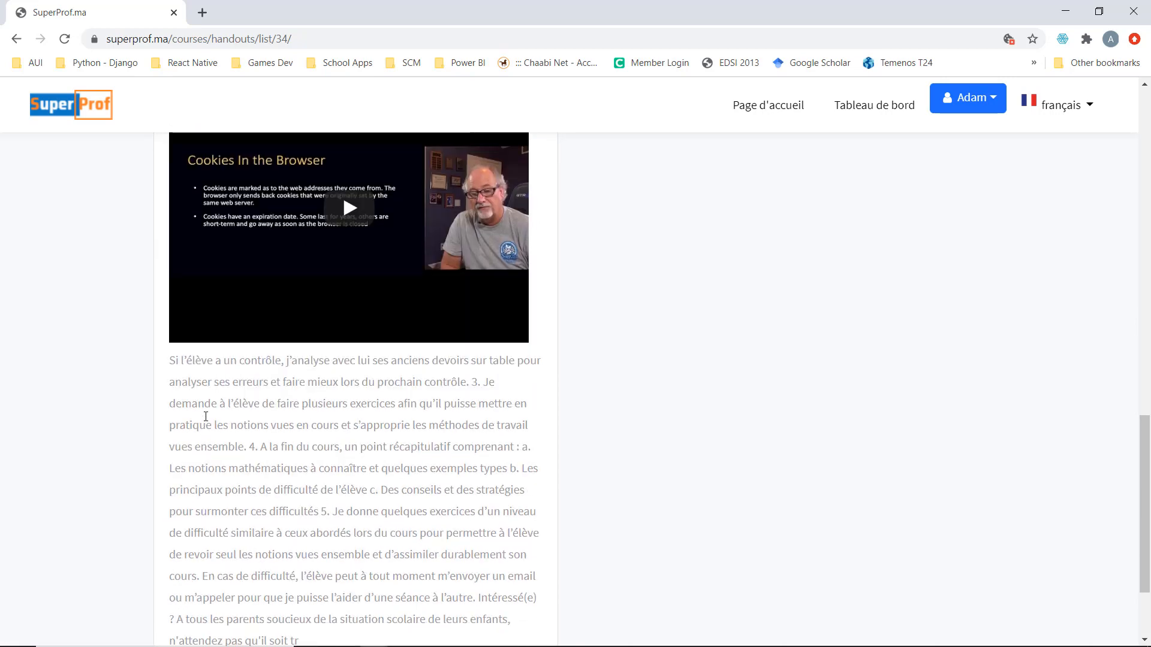
scroll(206, 416, down, 2)
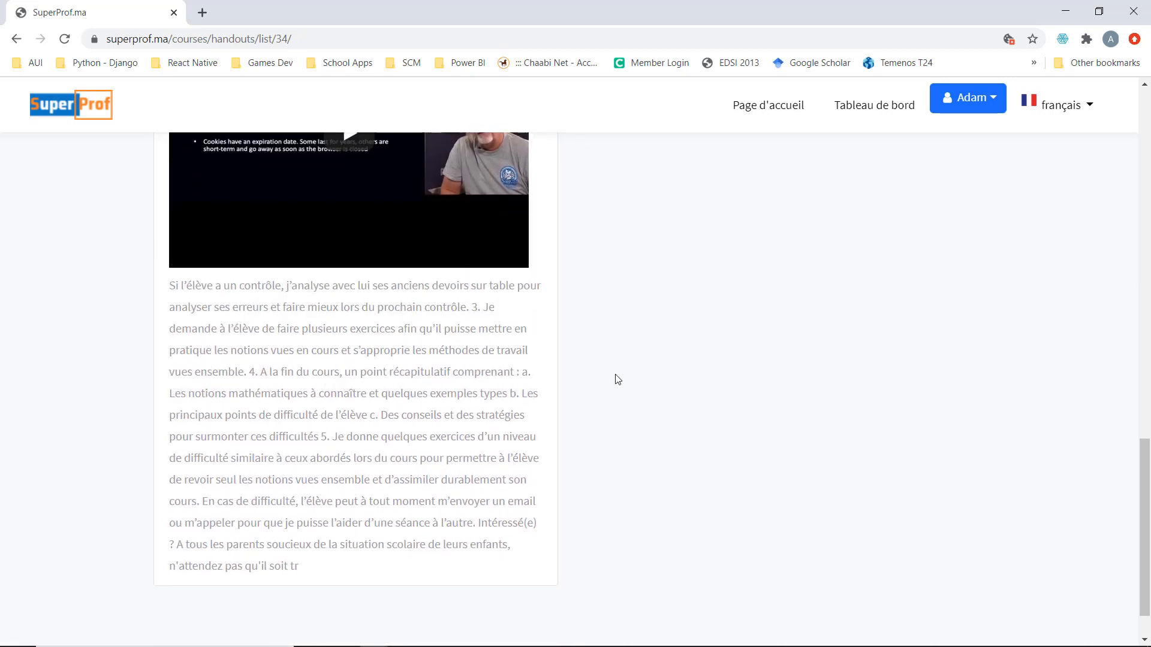
scroll(692, 370, up, 20)
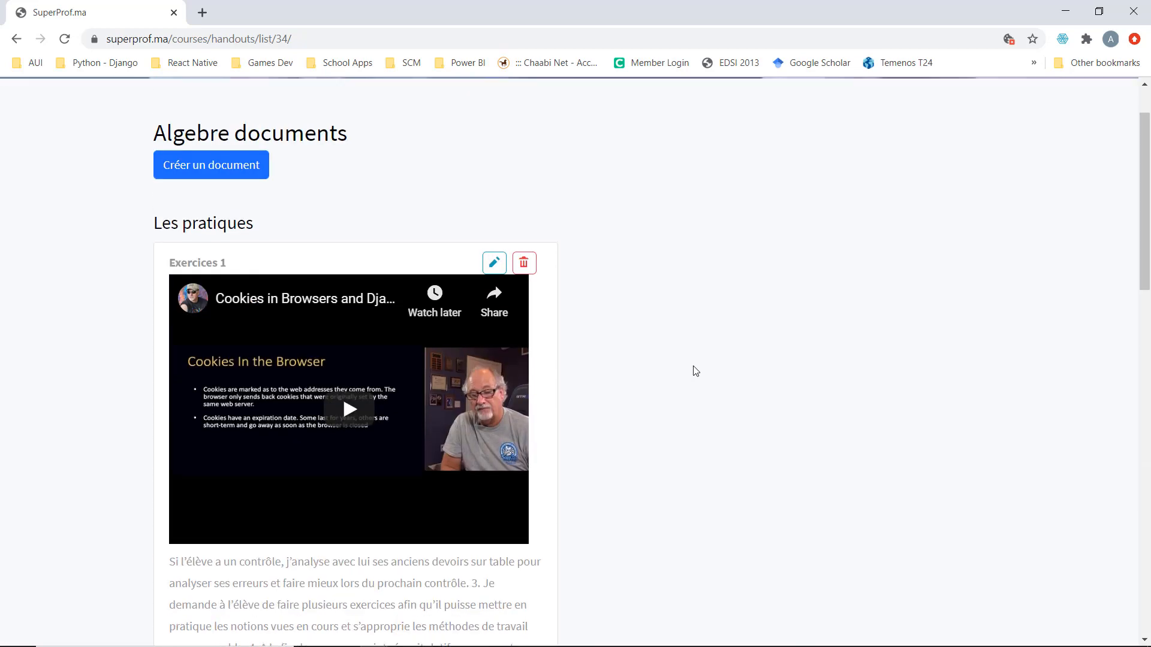
scroll(695, 371, down, 12)
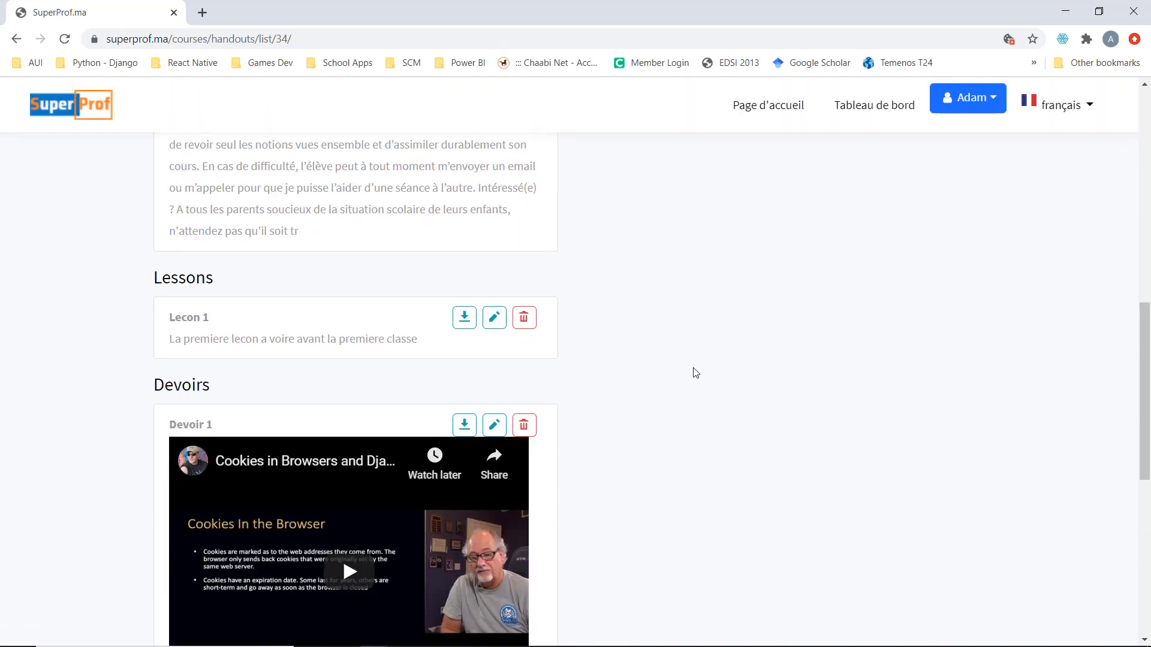
Review the Exercices 1, Lecon 1 and Devoir 1 entries in the Algebre documents list, comparing their downloads, videos and descriptions
scroll(696, 373, down, 8)
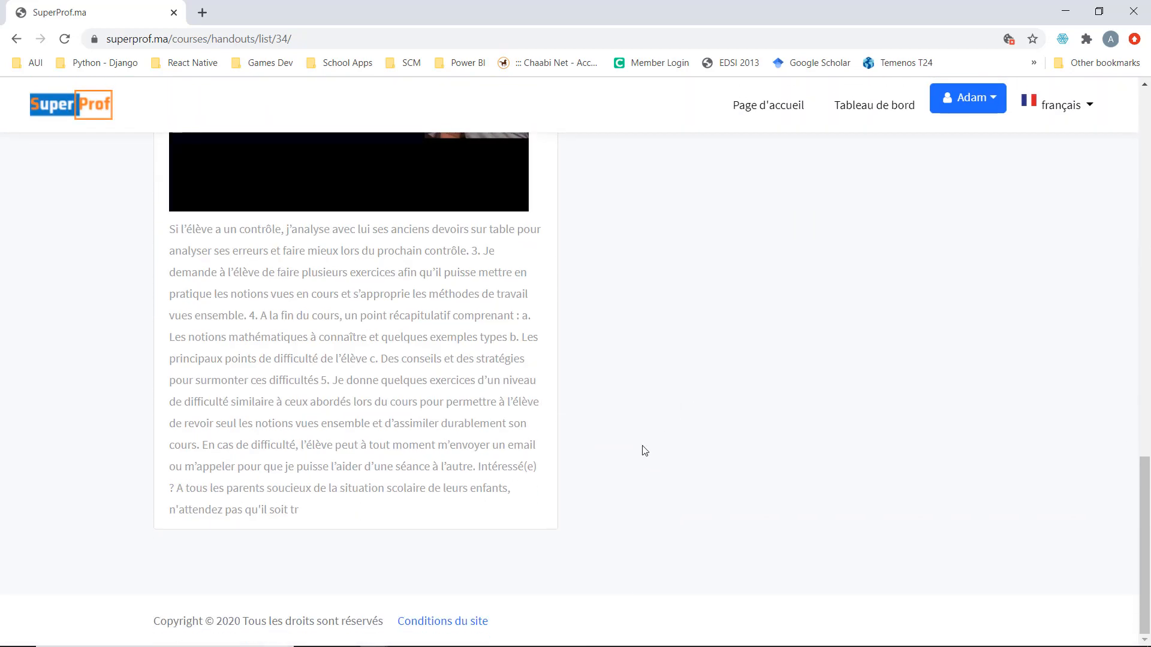
scroll(644, 451, up, 8)
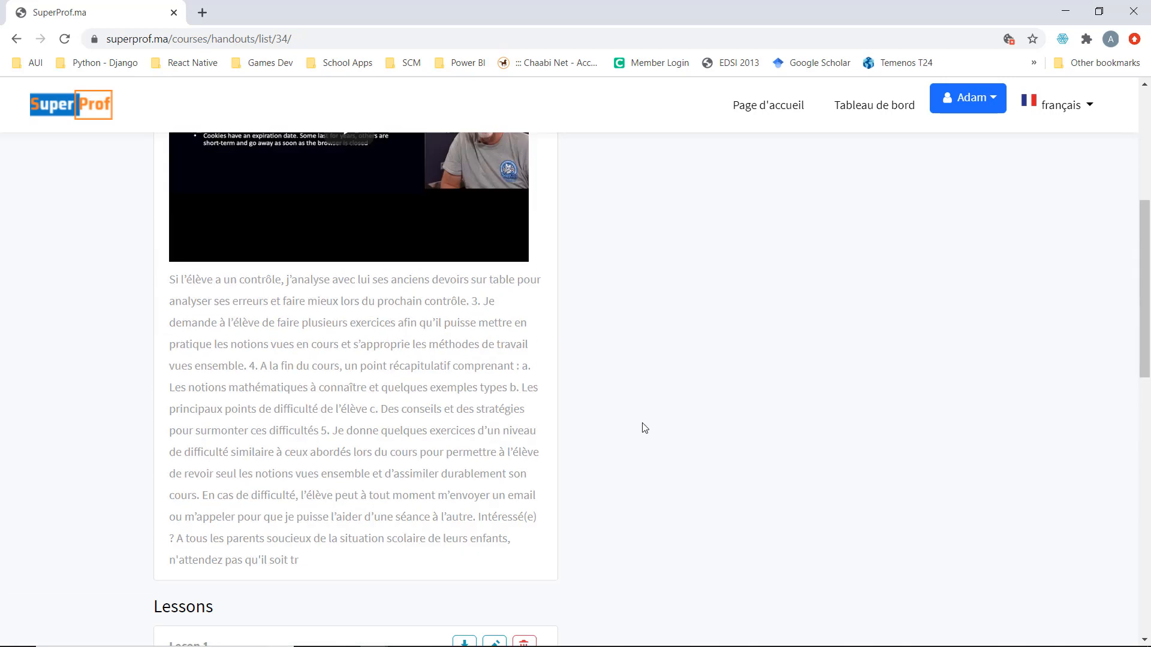
scroll(644, 428, up, 5)
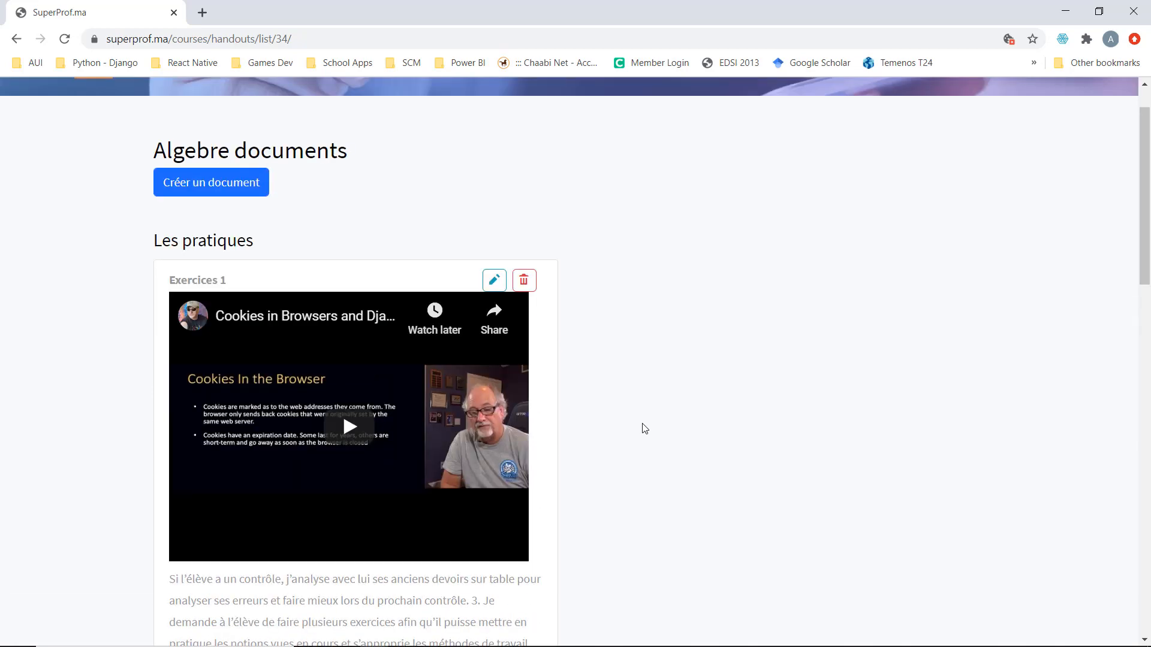
scroll(644, 430, up, 1)
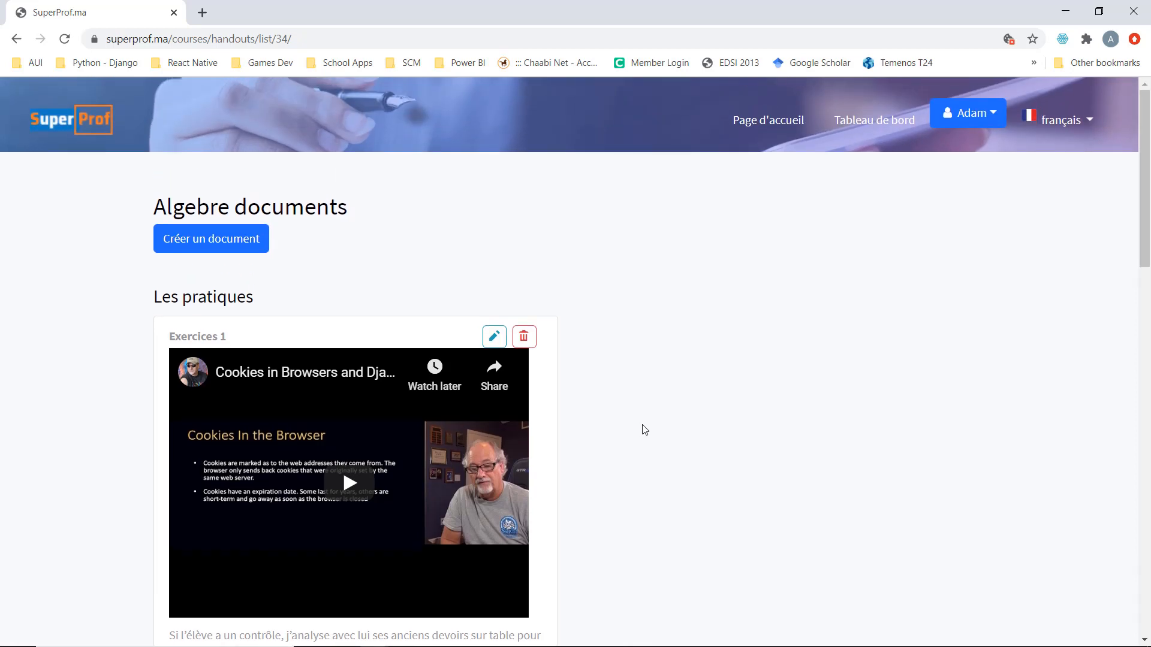
scroll(644, 430, down, 1)
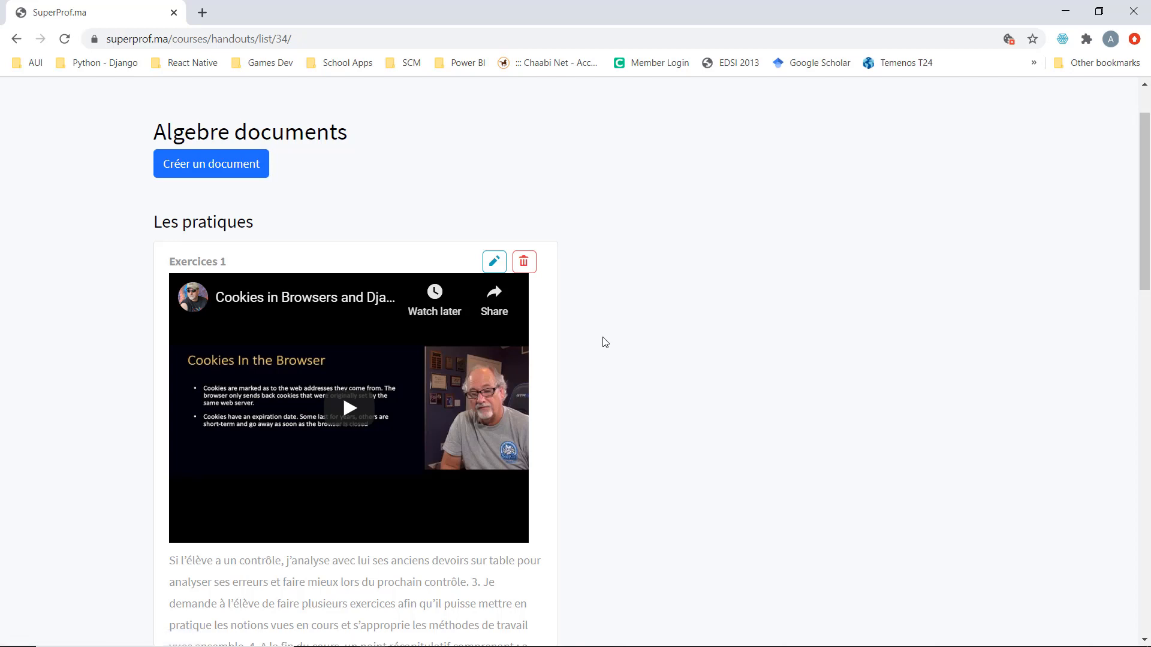
scroll(609, 337, down, 3)
scroll(609, 337, down, 6)
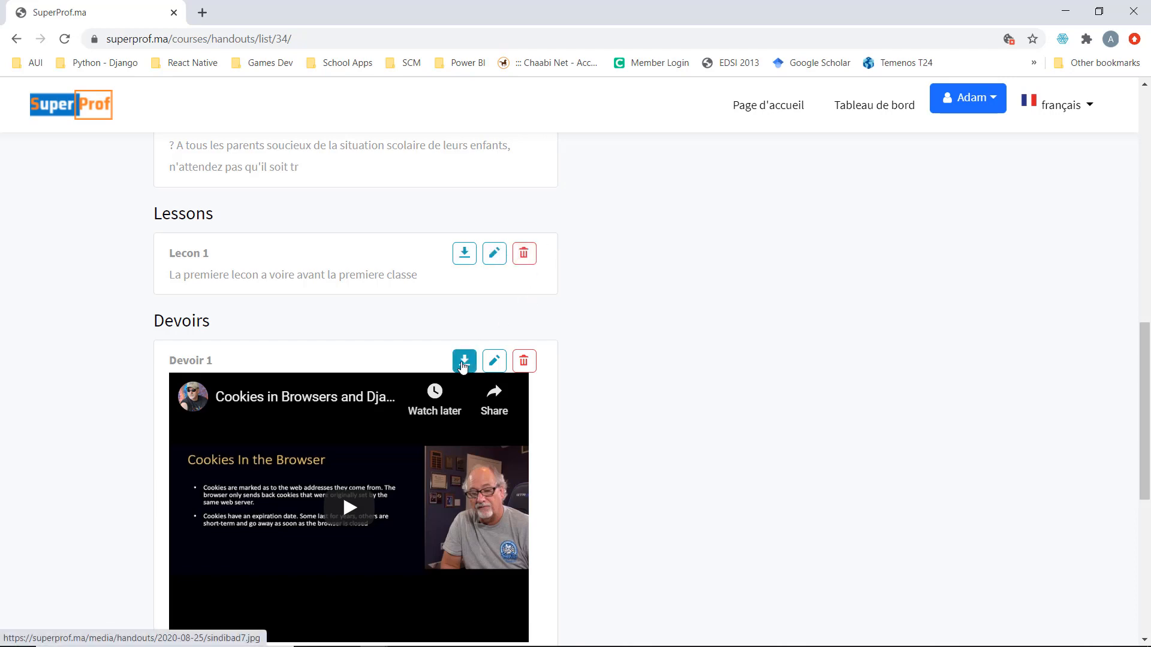
scroll(674, 486, down, 1)
scroll(351, 513, down, 7)
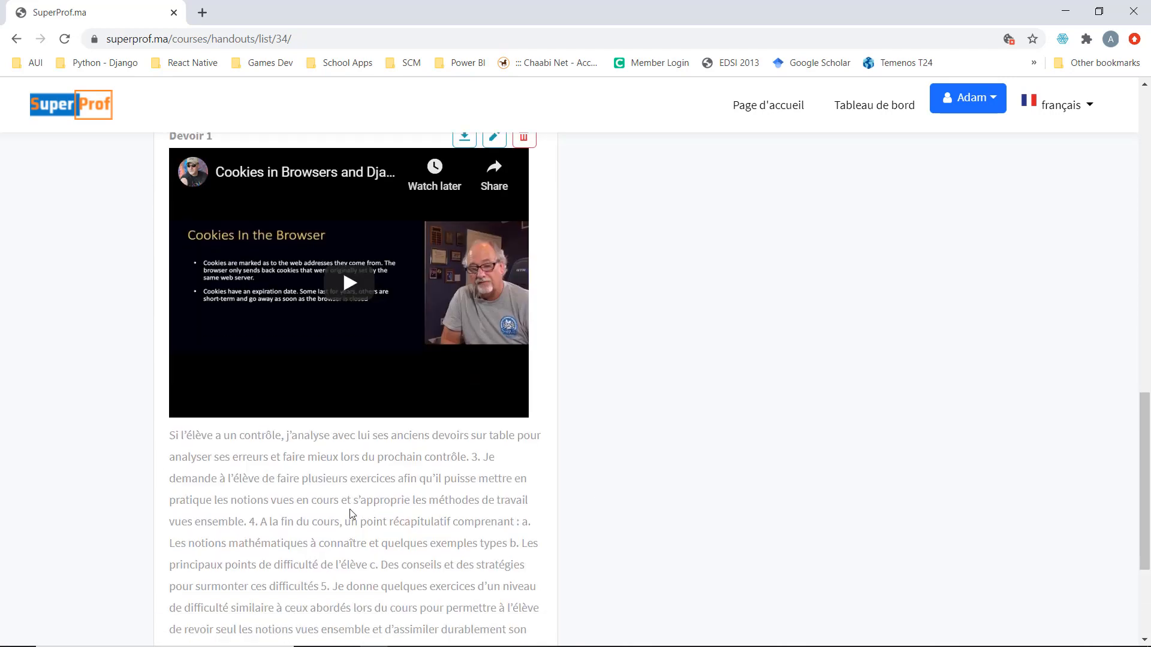
scroll(347, 506, up, 9)
scroll(707, 336, up, 9)
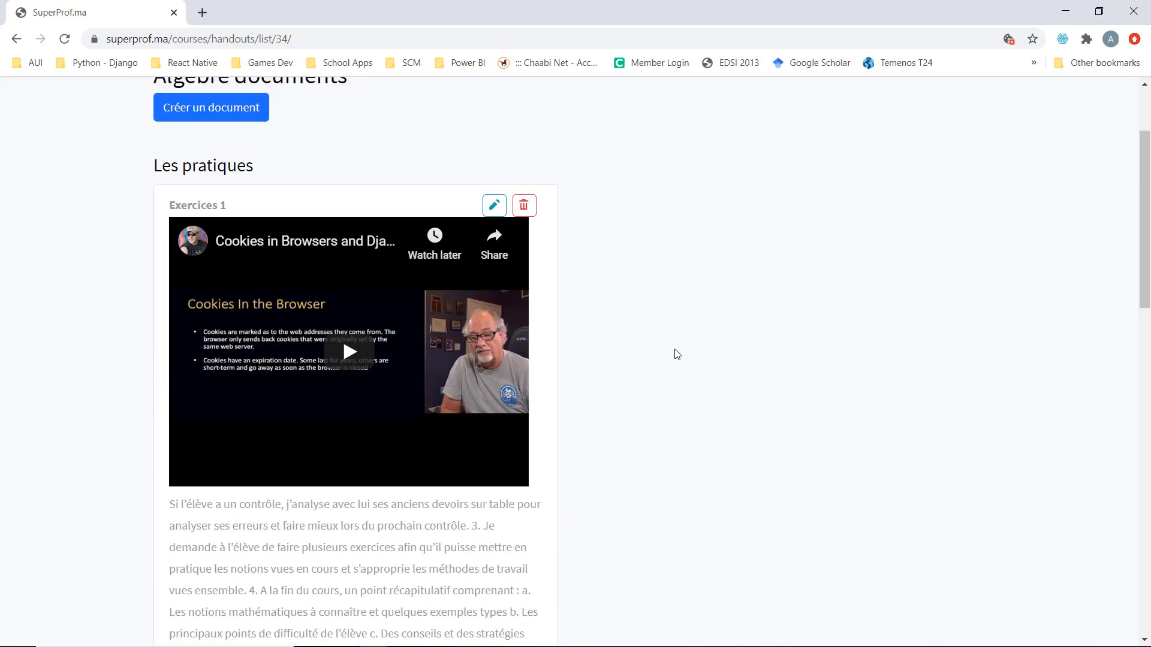
scroll(677, 356, up, 2)
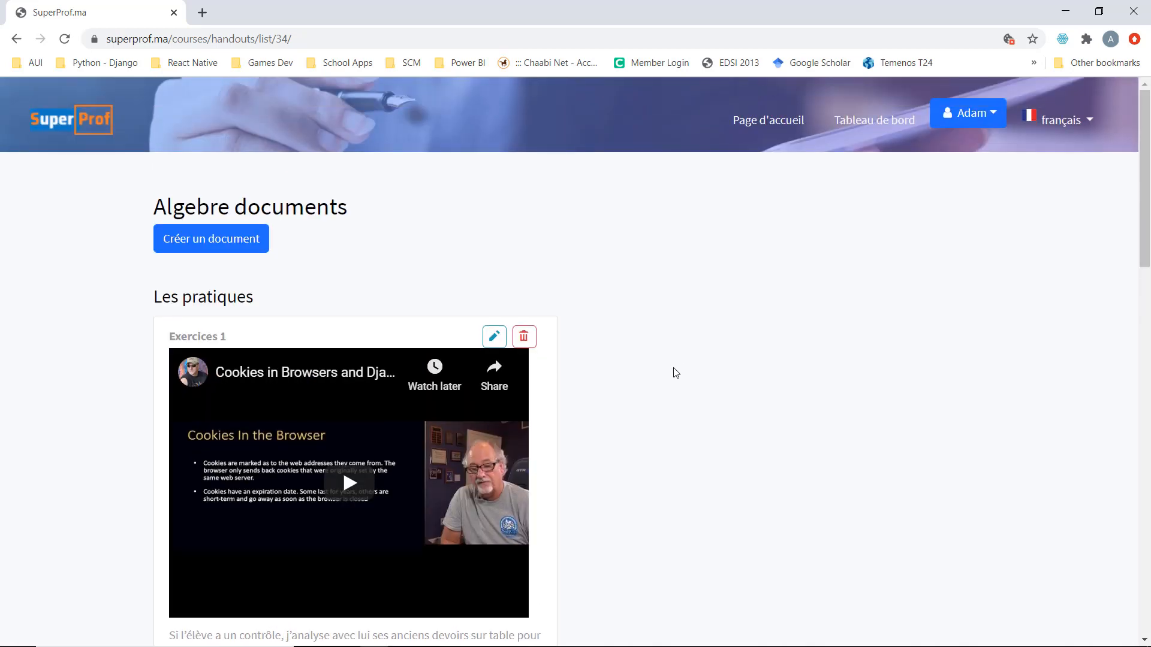